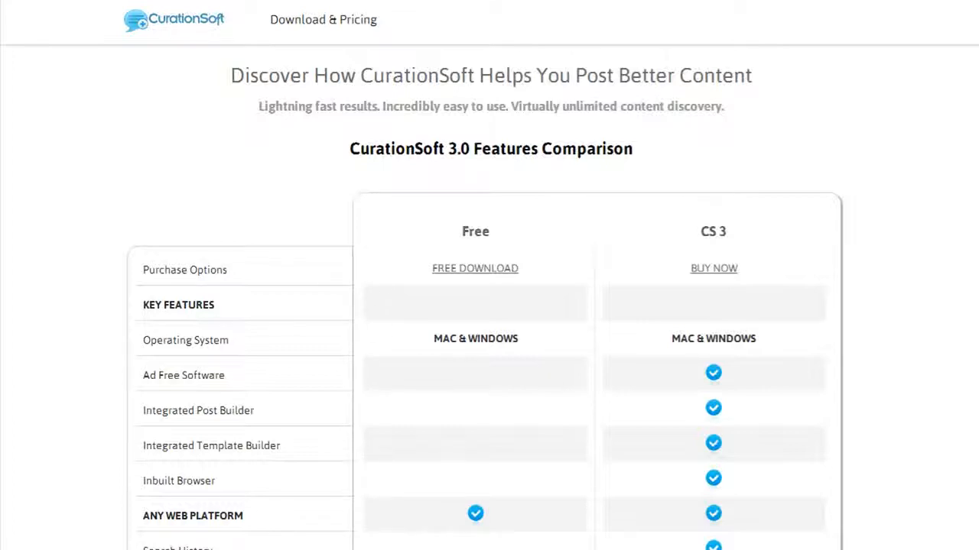
Examine the CurationSoft 3.0 features comparison between the Free and CS 3 versions, including content sources, autopost platforms and other benefits.
{"action": "scroll", "coordinate": [913, 347], "scroll_direction": "down", "scroll_amount": 3}
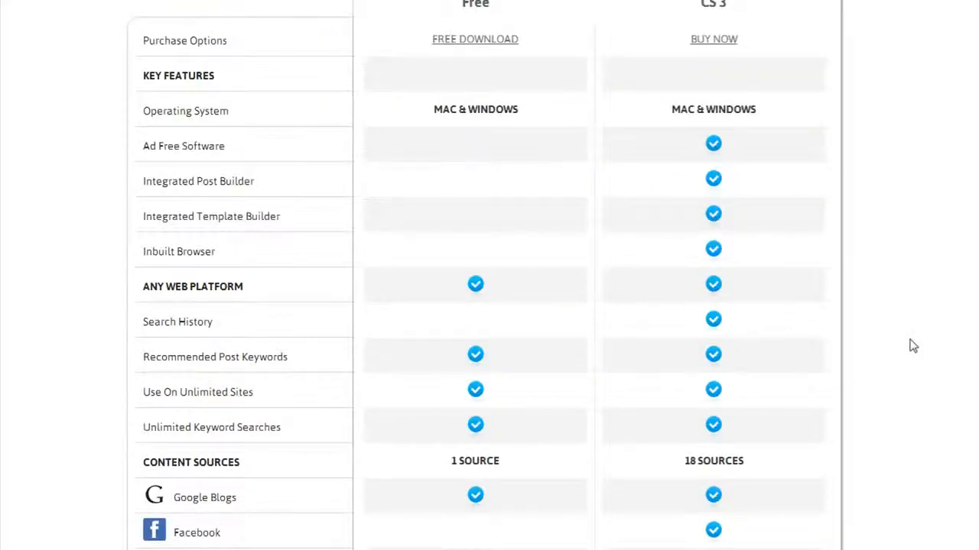
{"action": "scroll", "coordinate": [912, 345], "scroll_direction": "down", "scroll_amount": 5}
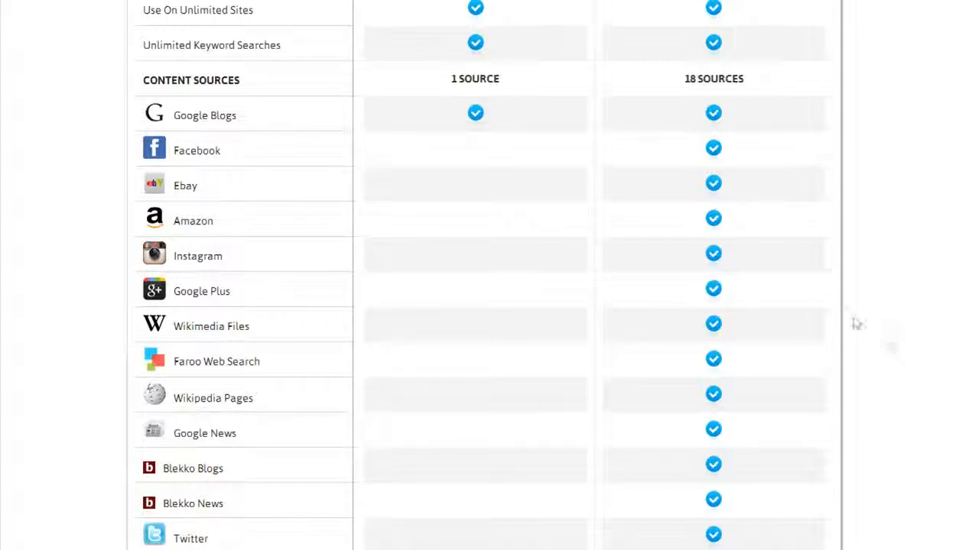
{"action": "scroll", "coordinate": [92, 365], "scroll_direction": "down", "scroll_amount": 1}
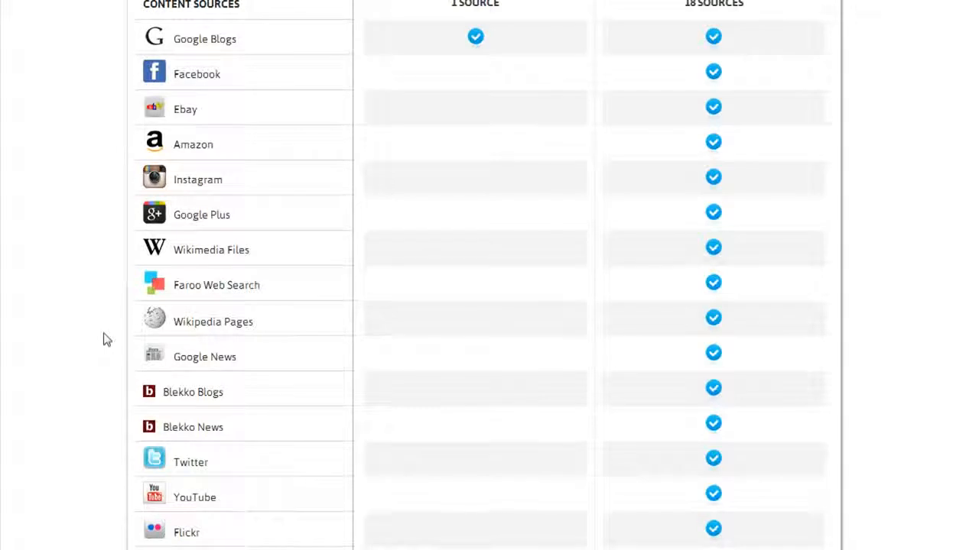
{"action": "scroll", "coordinate": [105, 339], "scroll_direction": "down", "scroll_amount": 1}
{"action": "scroll", "coordinate": [116, 309], "scroll_direction": "down", "scroll_amount": 1}
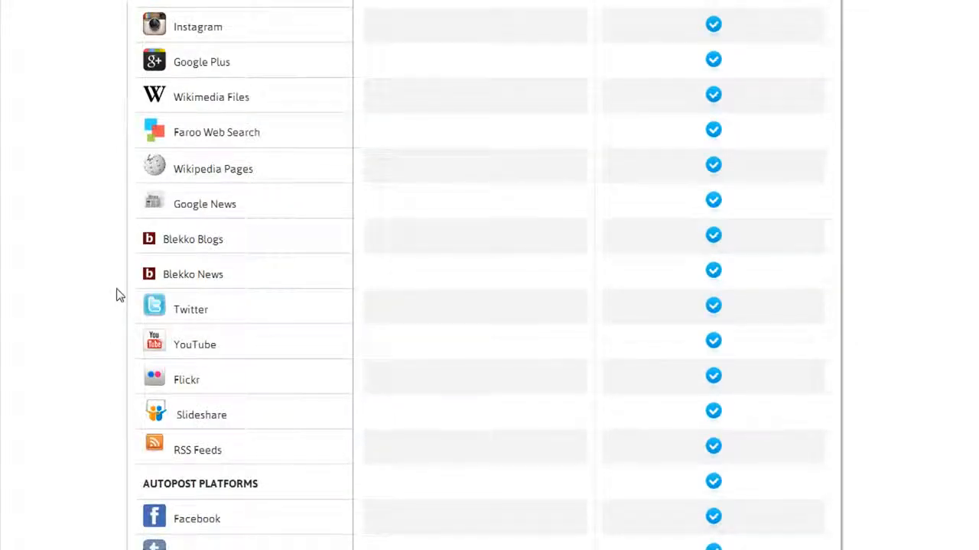
{"action": "scroll", "coordinate": [107, 376], "scroll_direction": "down", "scroll_amount": 1}
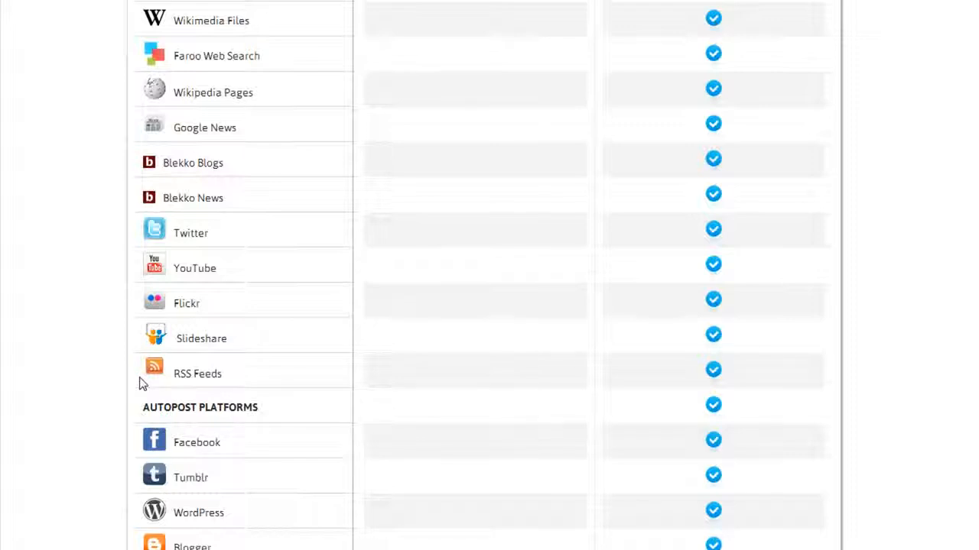
{"action": "scroll", "coordinate": [114, 392], "scroll_direction": "down", "scroll_amount": 2}
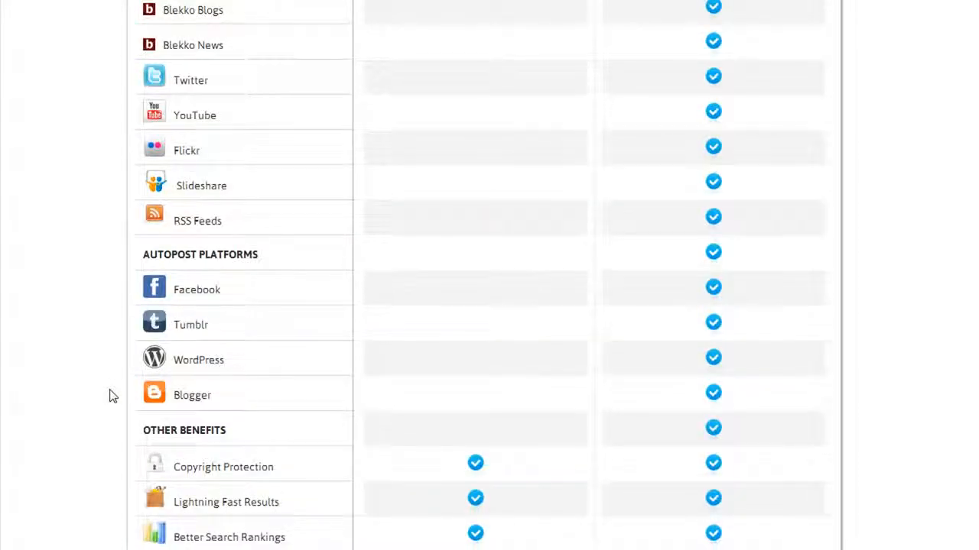
{"action": "scroll", "coordinate": [111, 390], "scroll_direction": "down", "scroll_amount": 1}
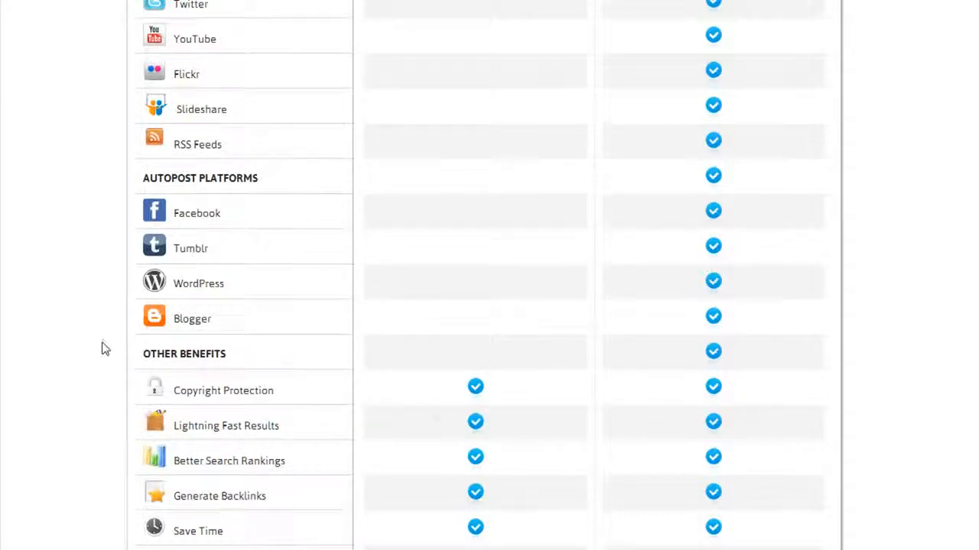
{"action": "scroll", "coordinate": [104, 345], "scroll_direction": "down", "scroll_amount": 2}
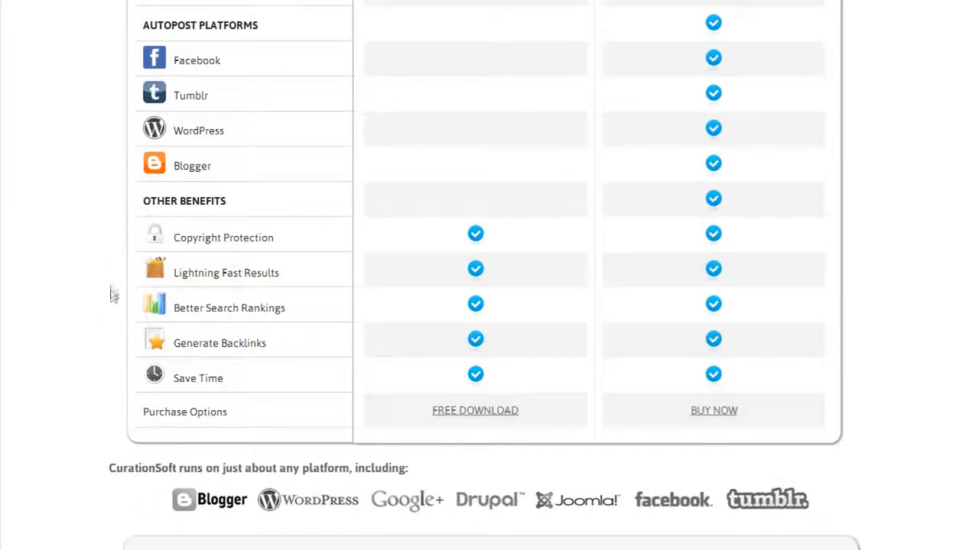
{"action": "scroll", "coordinate": [113, 297], "scroll_direction": "up", "scroll_amount": 3}
{"action": "scroll", "coordinate": [113, 296], "scroll_direction": "up", "scroll_amount": 12}
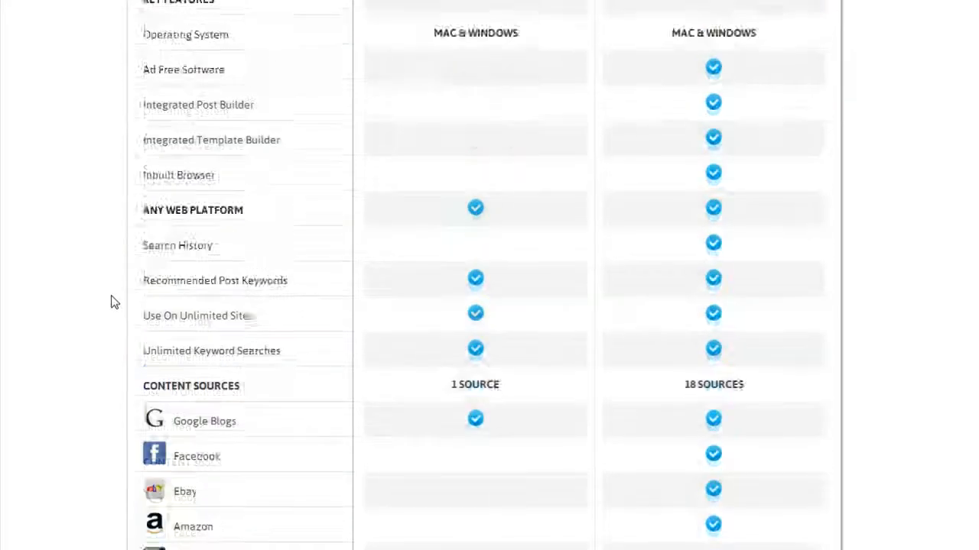
{"action": "scroll", "coordinate": [113, 302], "scroll_direction": "up", "scroll_amount": 1}
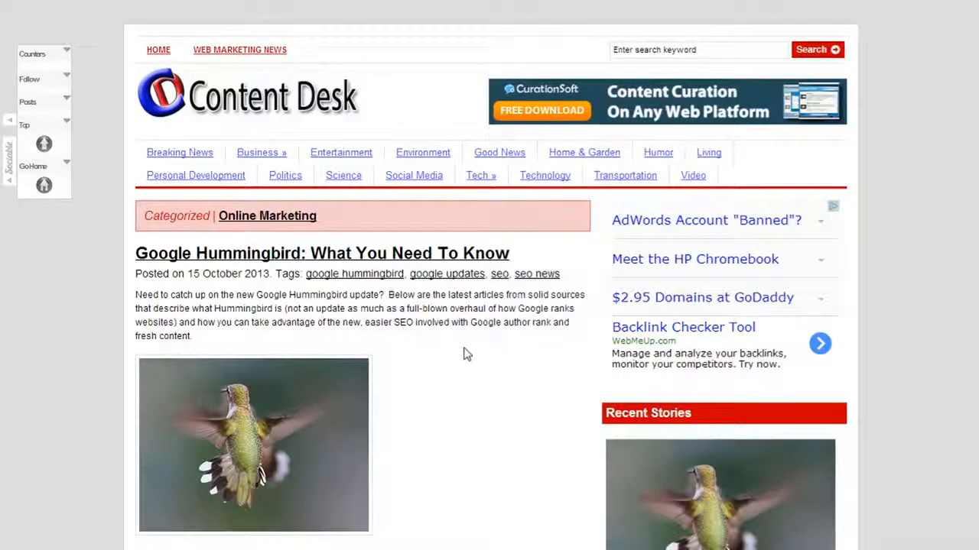
Review the published Google Hummingbird post on Content Desk and compare its introduction, image and article excerpts with the CurationSoft draft.
{"action": "scroll", "coordinate": [428, 416], "scroll_direction": "down", "scroll_amount": 1}
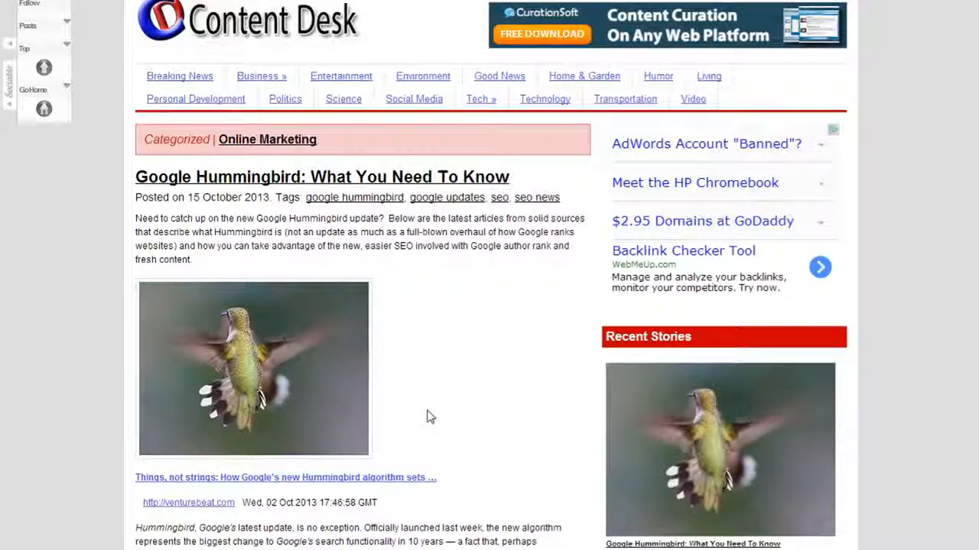
{"action": "scroll", "coordinate": [428, 416], "scroll_direction": "down", "scroll_amount": 6}
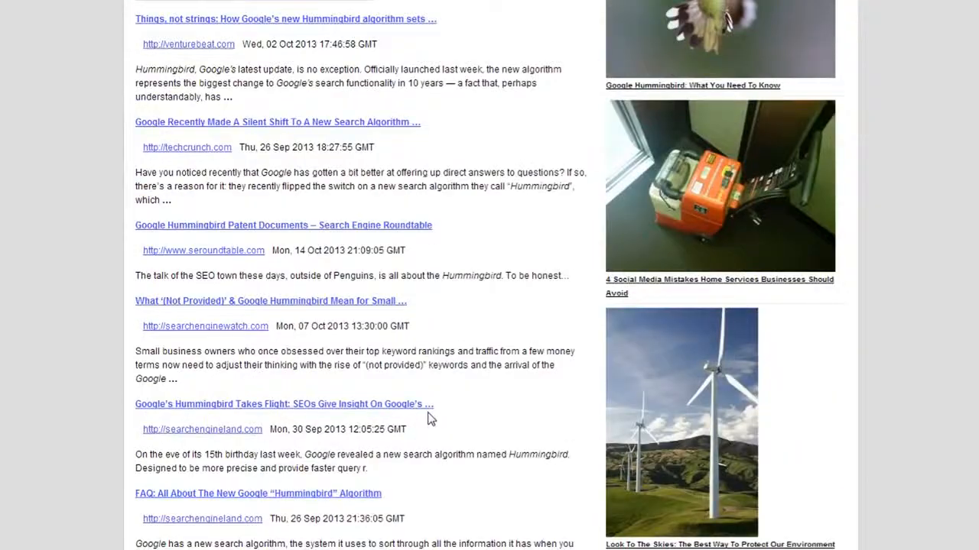
{"action": "scroll", "coordinate": [428, 419], "scroll_direction": "down", "scroll_amount": 3}
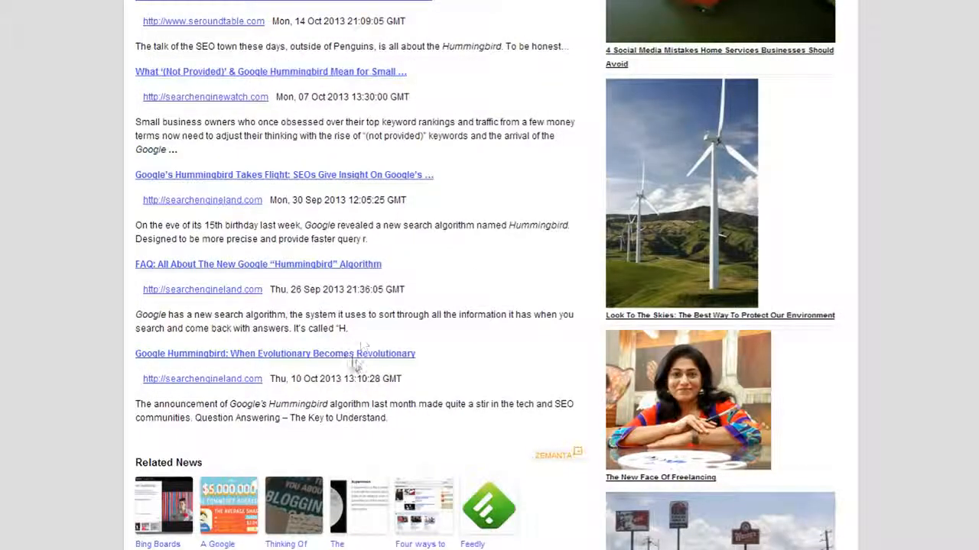
{"action": "scroll", "coordinate": [355, 366], "scroll_direction": "up", "scroll_amount": 3}
{"action": "scroll", "coordinate": [263, 405], "scroll_direction": "up", "scroll_amount": 2}
{"action": "scroll", "coordinate": [263, 406], "scroll_direction": "up", "scroll_amount": 4}
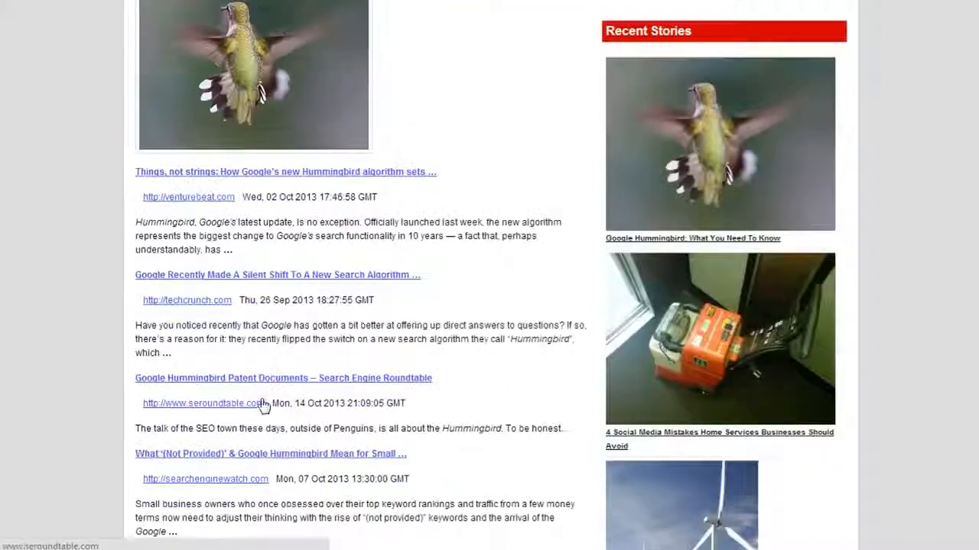
{"action": "scroll", "coordinate": [264, 405], "scroll_direction": "up", "scroll_amount": 1}
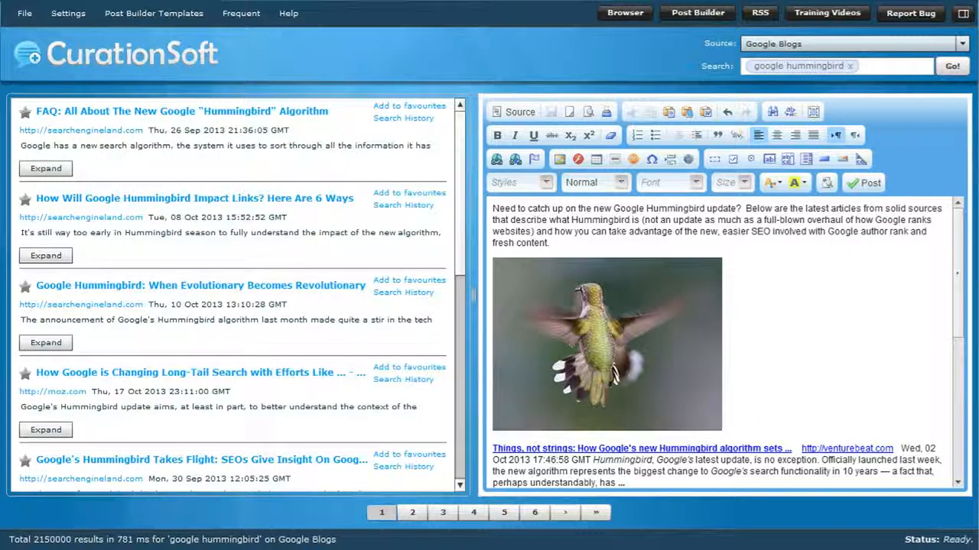
{"action": "left_click_drag", "start_coordinate": [958, 306], "coordinate": [960, 269]}
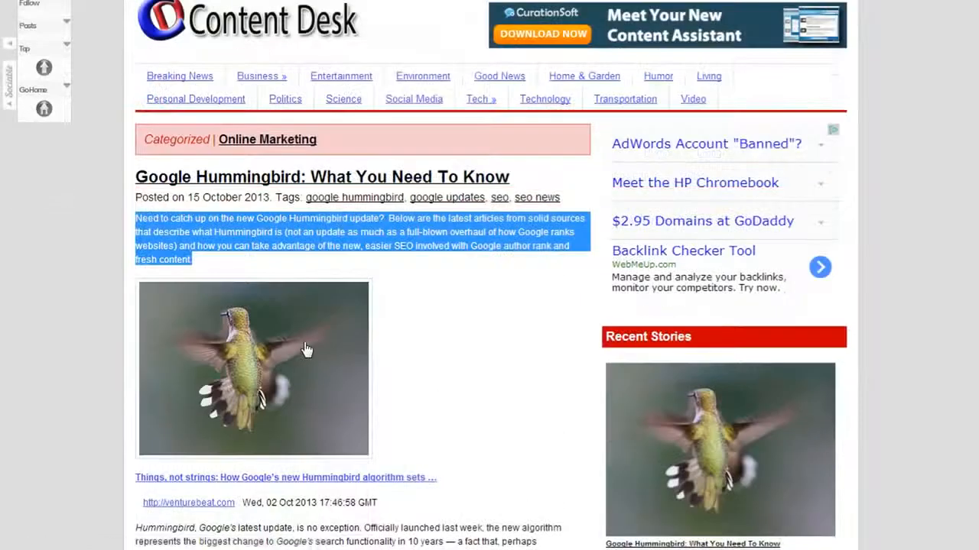
{"action": "scroll", "coordinate": [306, 350], "scroll_direction": "up", "scroll_amount": 1}
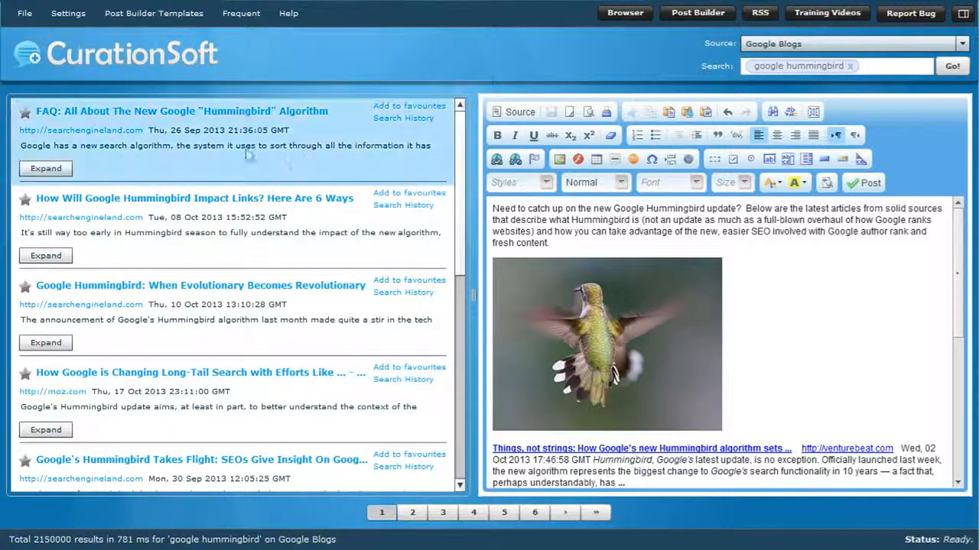
Copy the "What's a 'search algorithm?'" passage from the FAQ article into the post, directly below the introductory paragraph.
{"action": "left_click", "coordinate": [44, 171]}
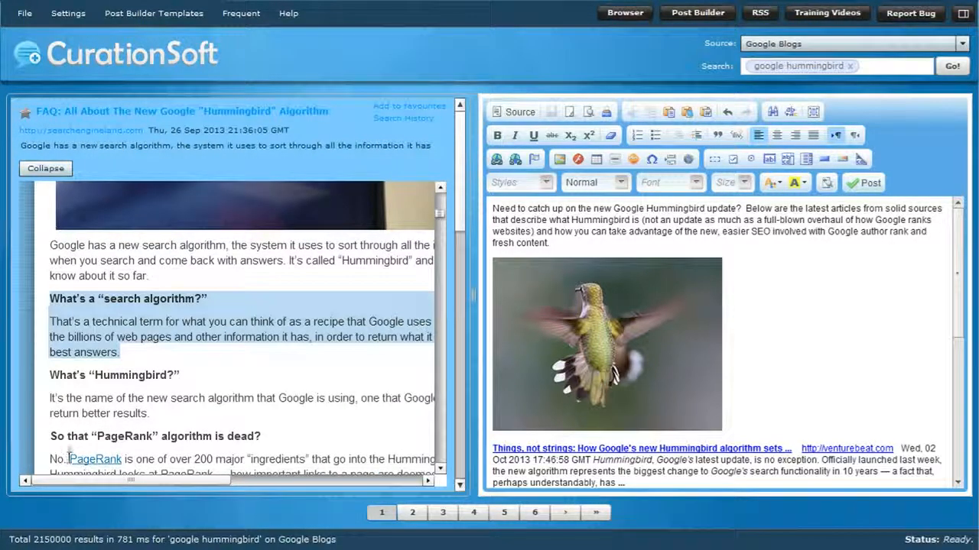
{"action": "right_click", "coordinate": [127, 340]}
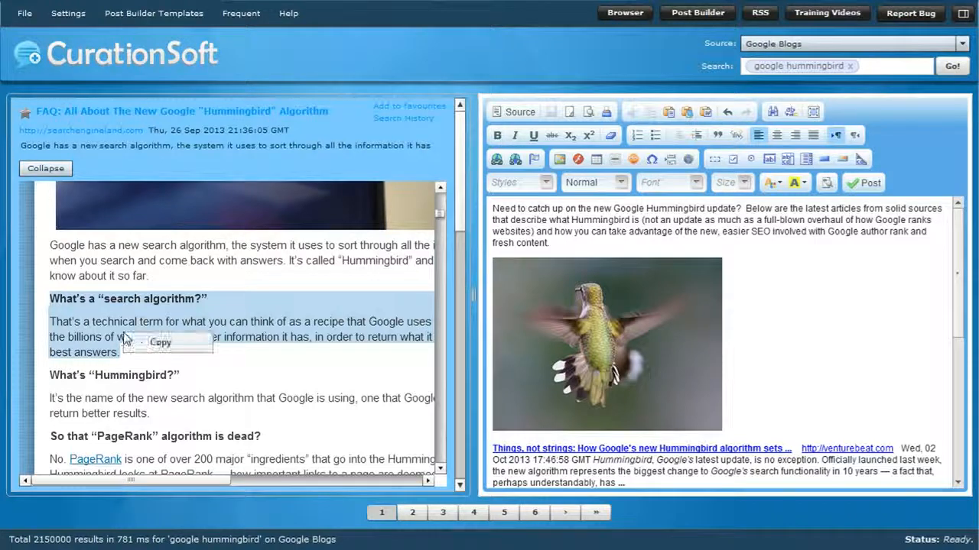
{"action": "left_click", "coordinate": [556, 245]}
{"action": "key", "text": "Return"}
{"action": "type", "text": "What’s a \"search algorithm?\" That’s a technical term for what you can think of as a recipe that Google uses to sort through the billions of web pages and other information it has, in order to return what it believes are the best answers."}
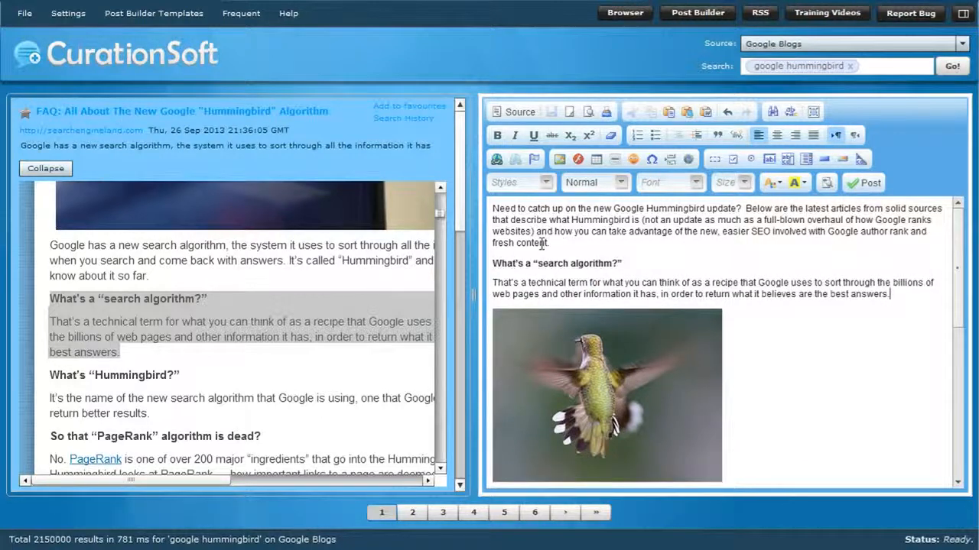
{"action": "left_click", "coordinate": [496, 158]}
{"action": "left_click", "coordinate": [675, 277]}
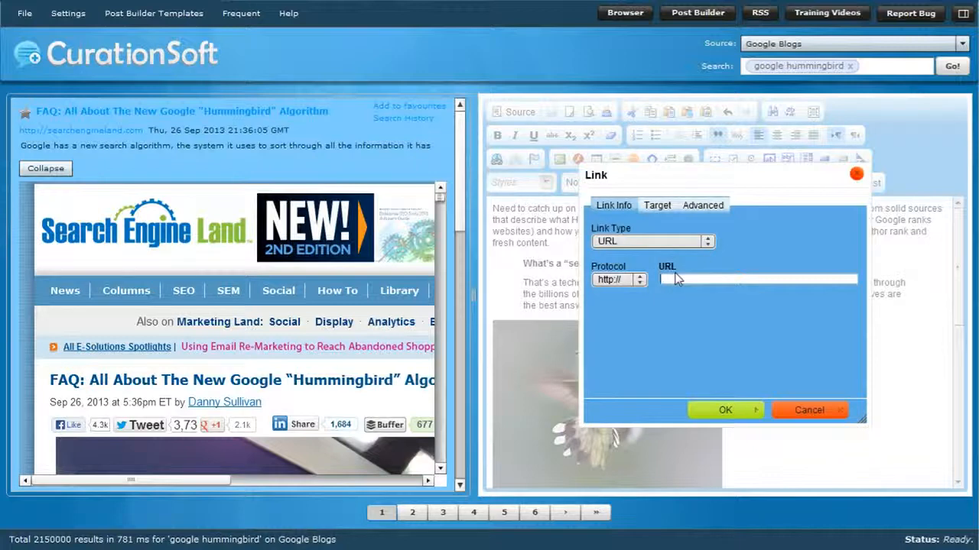
{"action": "type", "text": "searchengineland.com/google-hummingbird-172816"}
{"action": "left_click", "coordinate": [721, 409]}
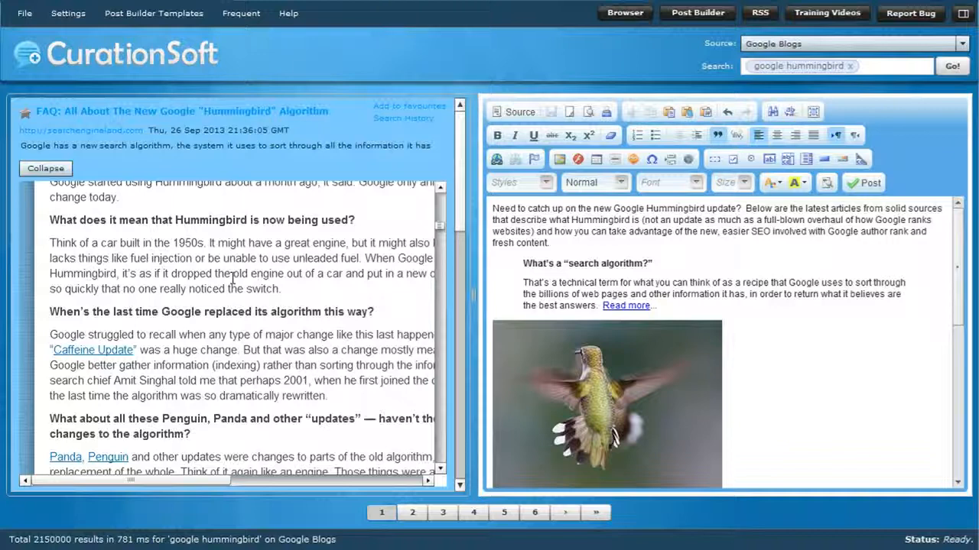
Search YouTube for google hummingbird and preview the "Semantic Search and Google Hummingbird" video.
{"action": "left_click", "coordinate": [848, 44]}
{"action": "left_click", "coordinate": [772, 107]}
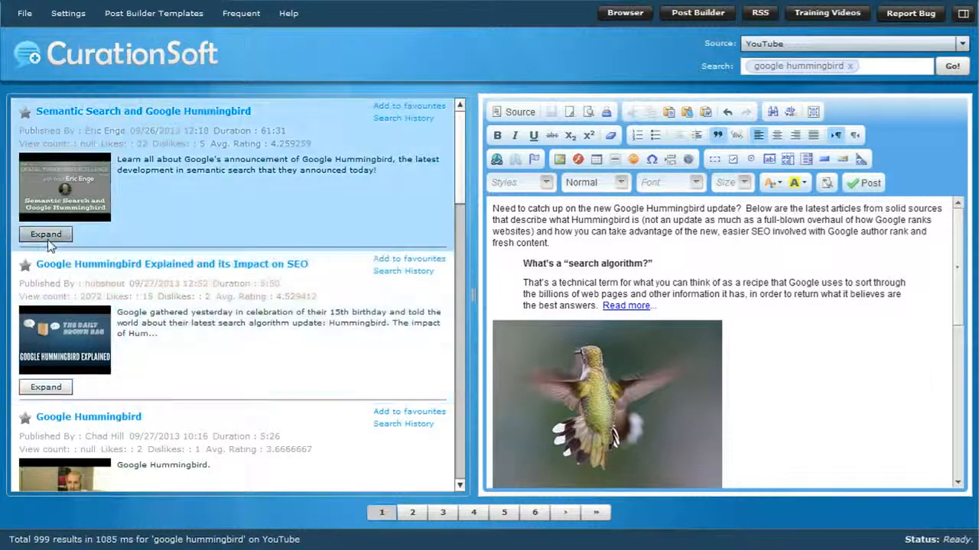
{"action": "left_click", "coordinate": [46, 236]}
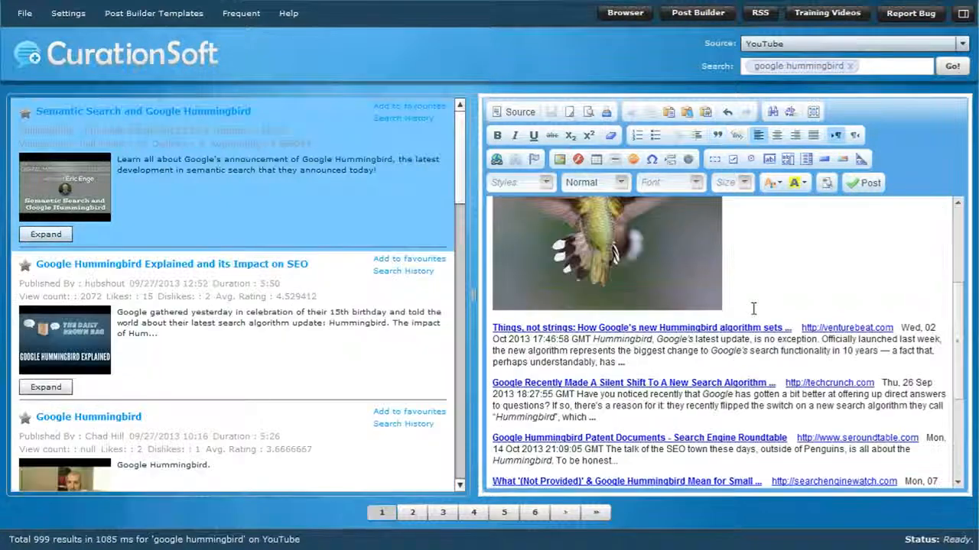
Place the insertion point below the last article excerpt in the post and choose the 2 Column Div template.
{"action": "scroll", "coordinate": [753, 307], "scroll_direction": "down", "scroll_amount": 2}
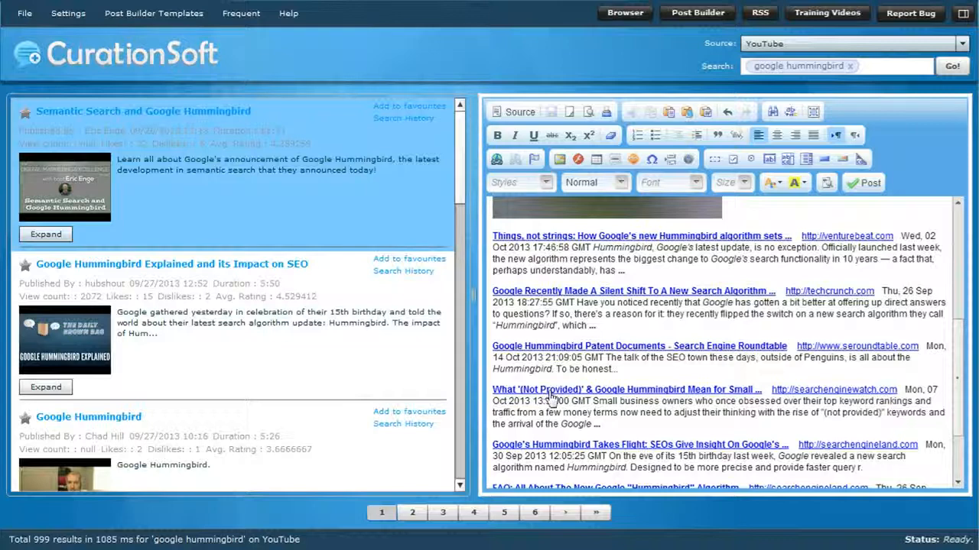
{"action": "scroll", "coordinate": [552, 396], "scroll_direction": "down", "scroll_amount": 3}
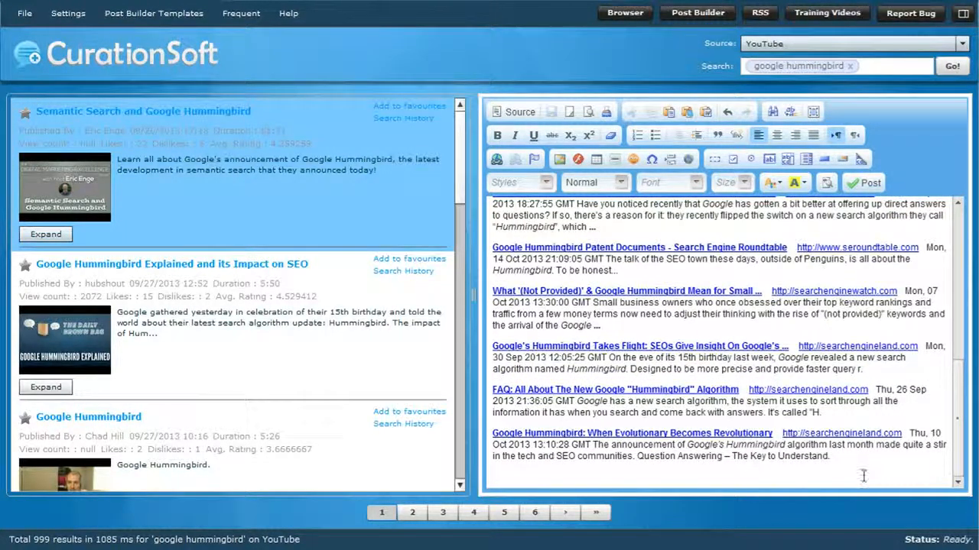
{"action": "left_click", "coordinate": [587, 477]}
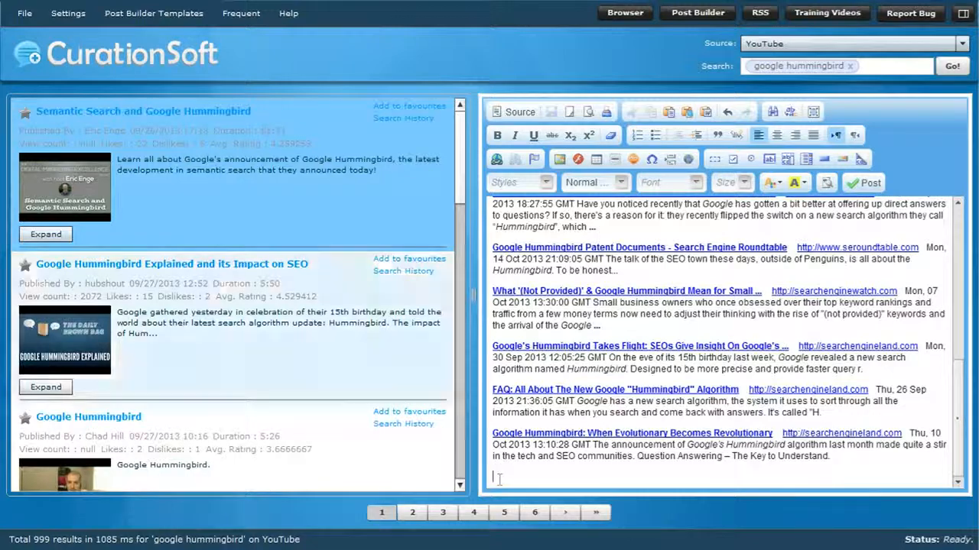
{"action": "left_click", "coordinate": [148, 15]}
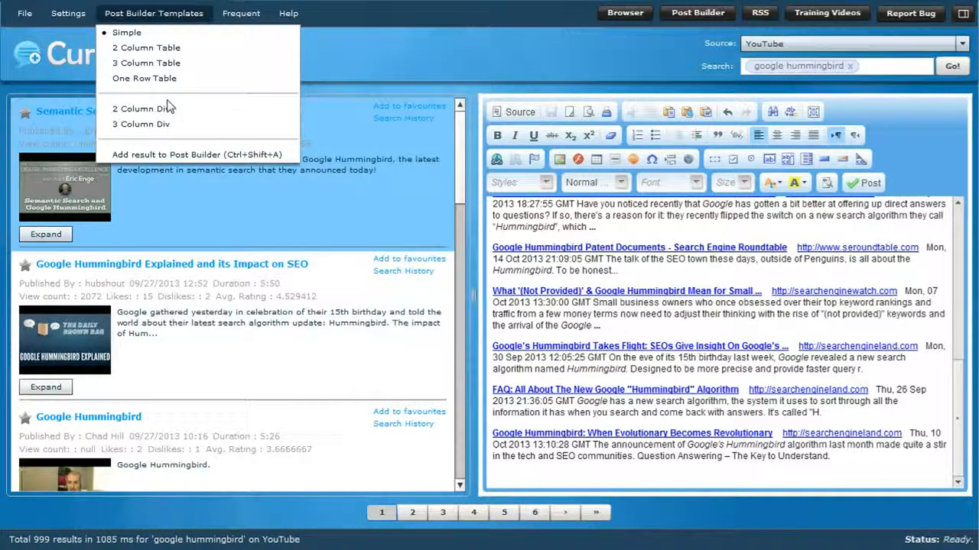
{"action": "left_click", "coordinate": [167, 108]}
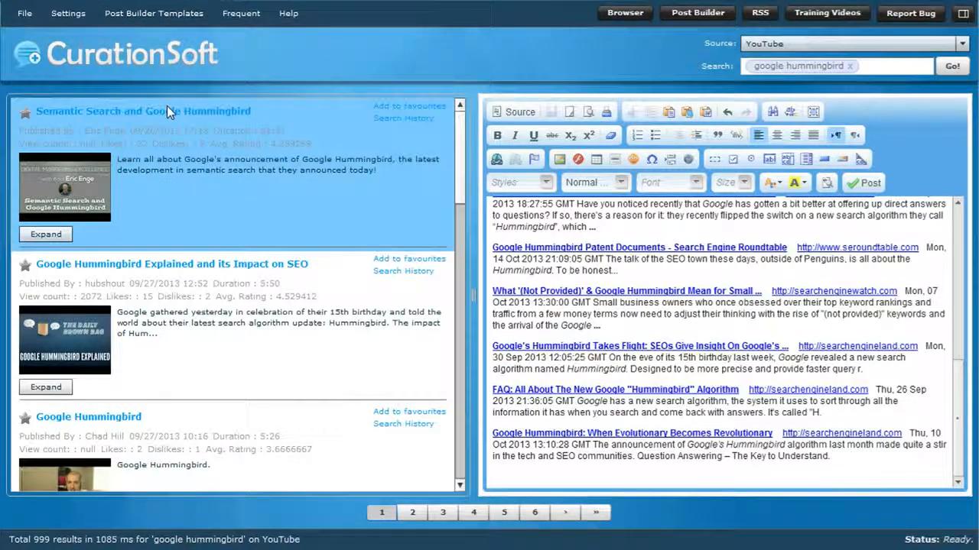
Switch the content source for the google hummingbird search to Google Blogs.
{"action": "right_click", "coordinate": [199, 204]}
{"action": "left_click", "coordinate": [961, 42]}
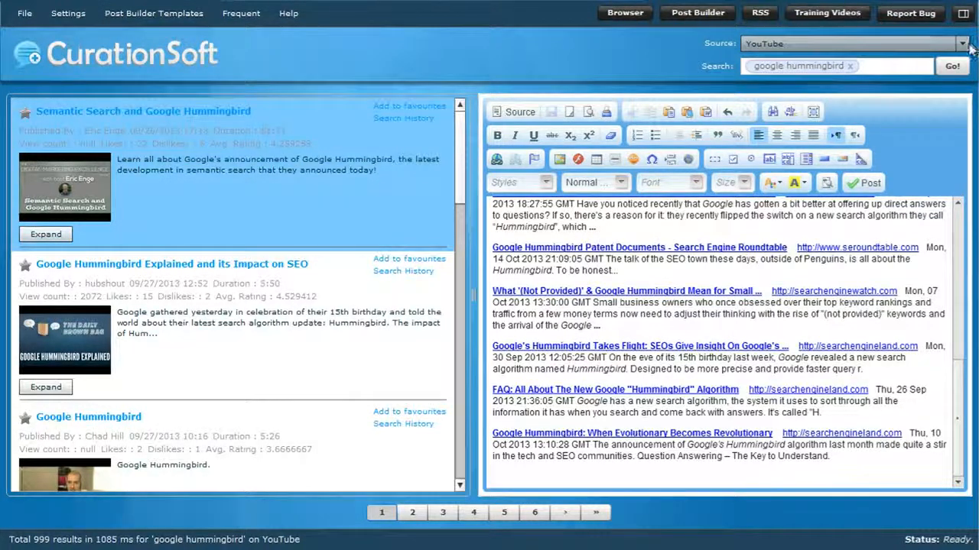
{"action": "scroll", "coordinate": [862, 67], "scroll_direction": "up", "scroll_amount": 5}
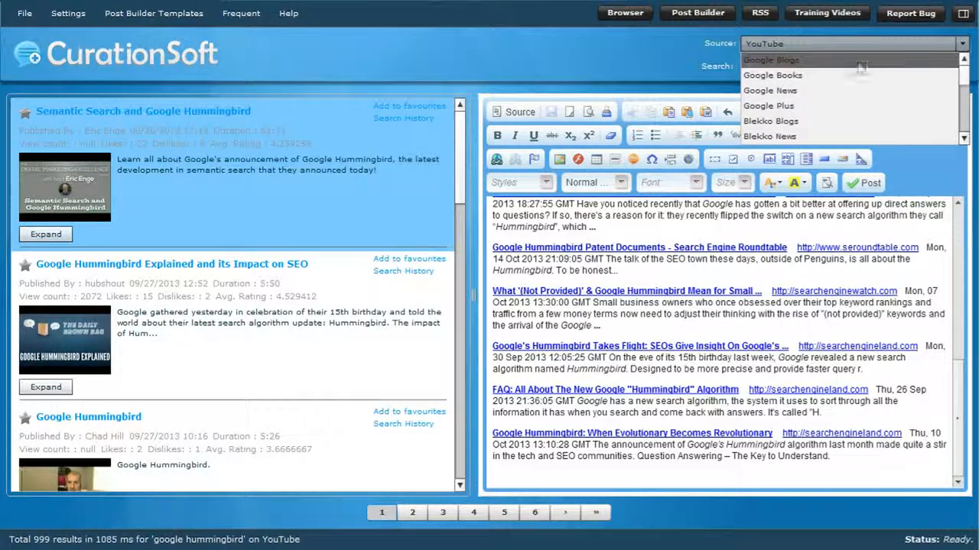
{"action": "left_click", "coordinate": [811, 61]}
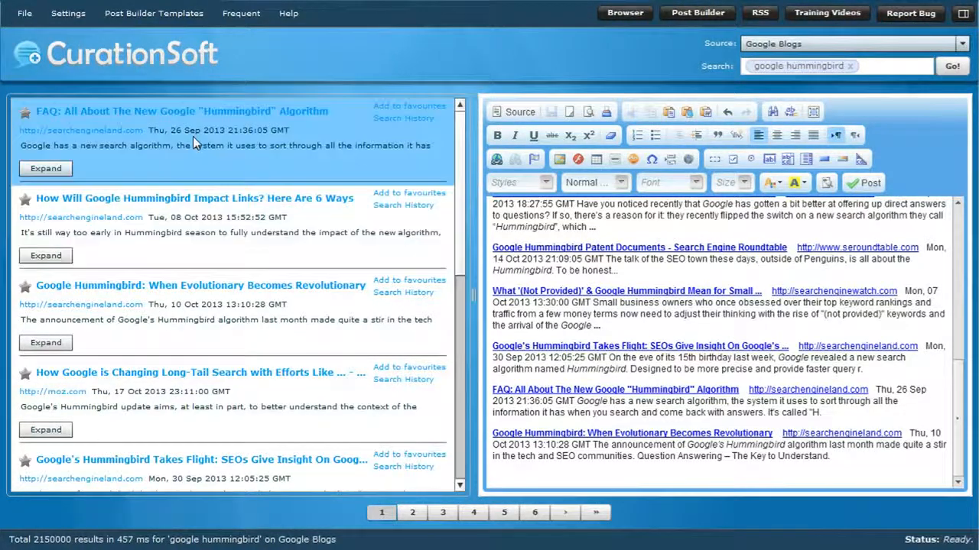
Add the "FAQ: All About The New Google 'Hummingbird' Algorithm" result at the end of the post using the 2 Column Div template.
{"action": "left_click", "coordinate": [500, 474]}
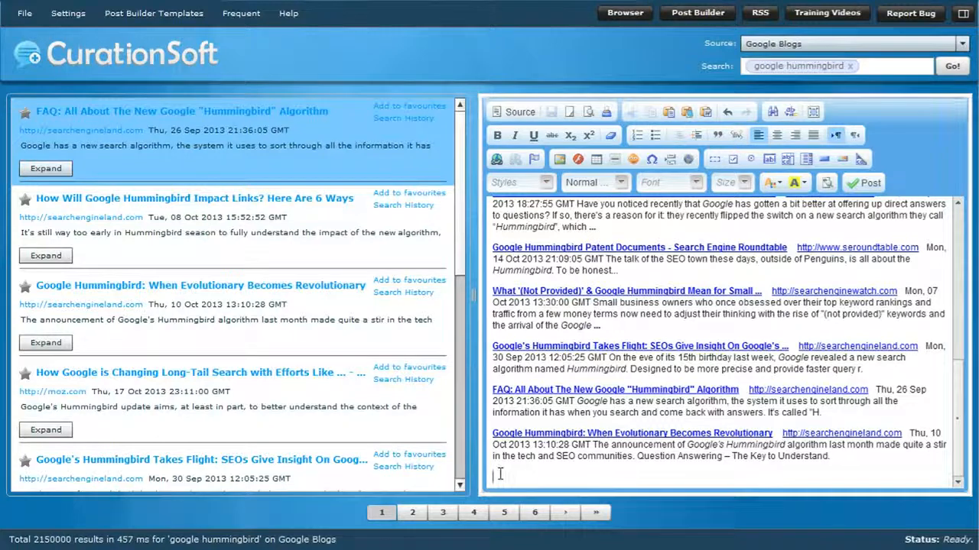
{"action": "left_click", "coordinate": [161, 13]}
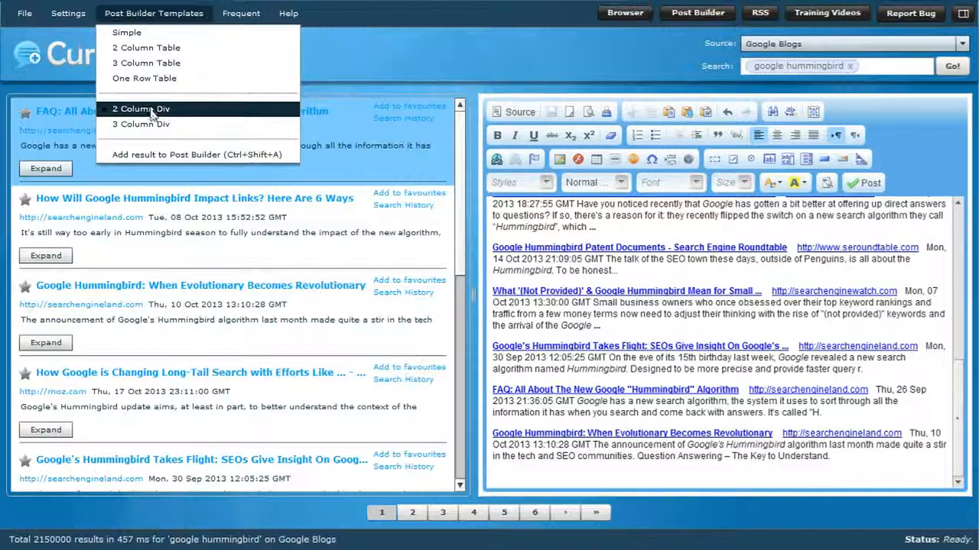
{"action": "left_click", "coordinate": [139, 157]}
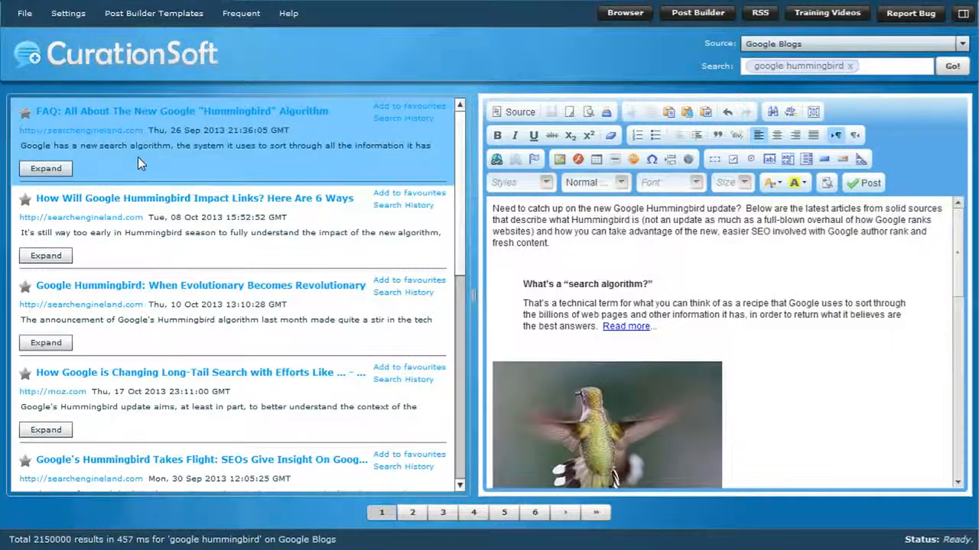
Add the "How Will Google Hummingbird Impact Links? Here Are 6 Ways" result beside the FAQ excerpt using the 2 Column Div template.
{"action": "scroll", "coordinate": [791, 353], "scroll_direction": "down", "scroll_amount": 10}
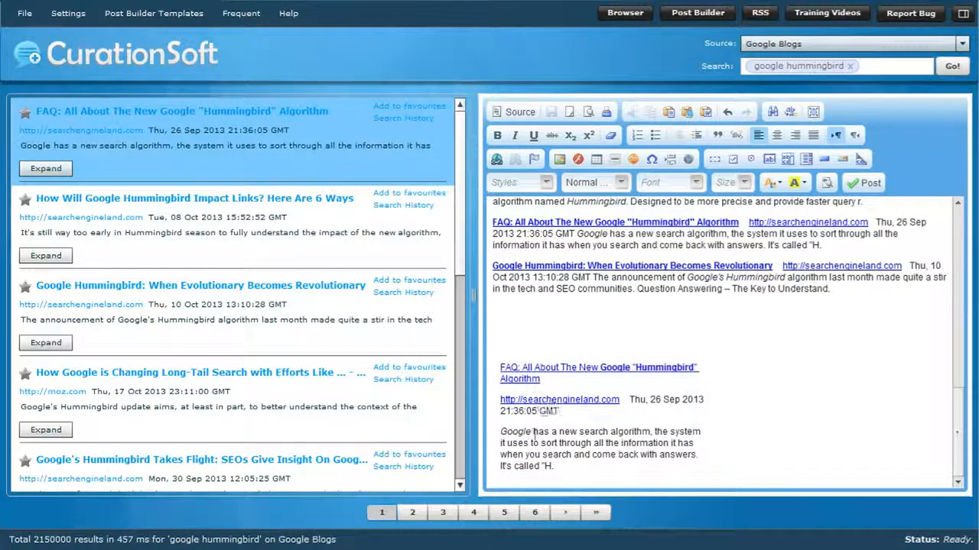
{"action": "left_click", "coordinate": [288, 227]}
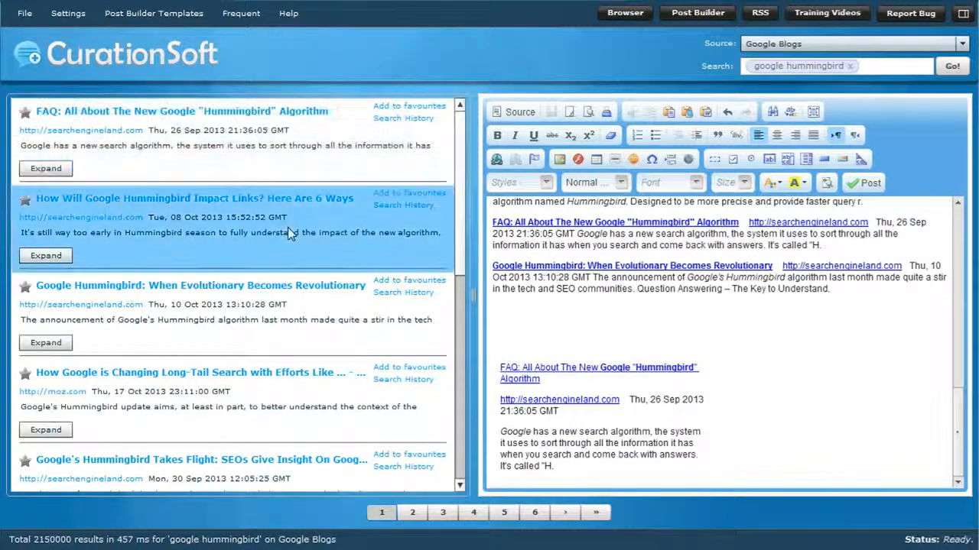
{"action": "left_click", "coordinate": [164, 21]}
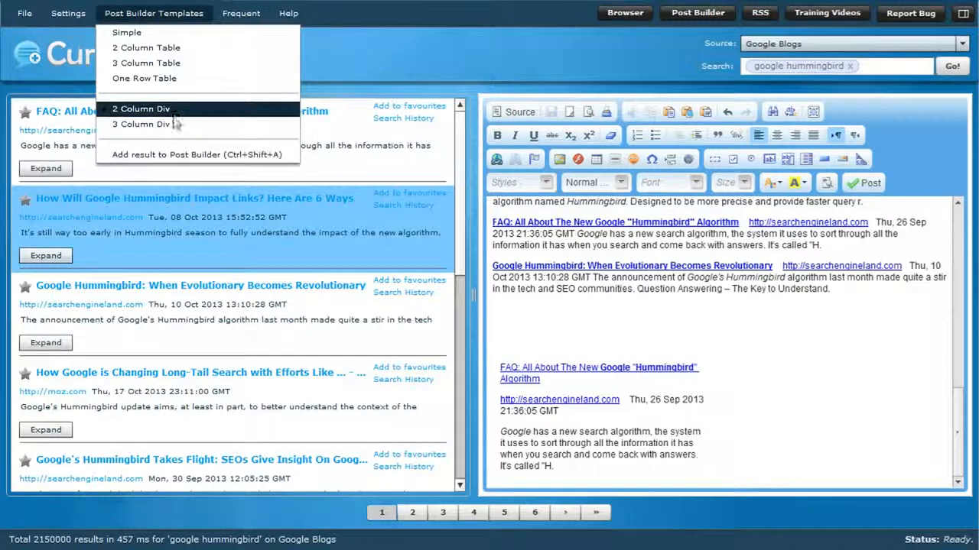
{"action": "left_click", "coordinate": [176, 154]}
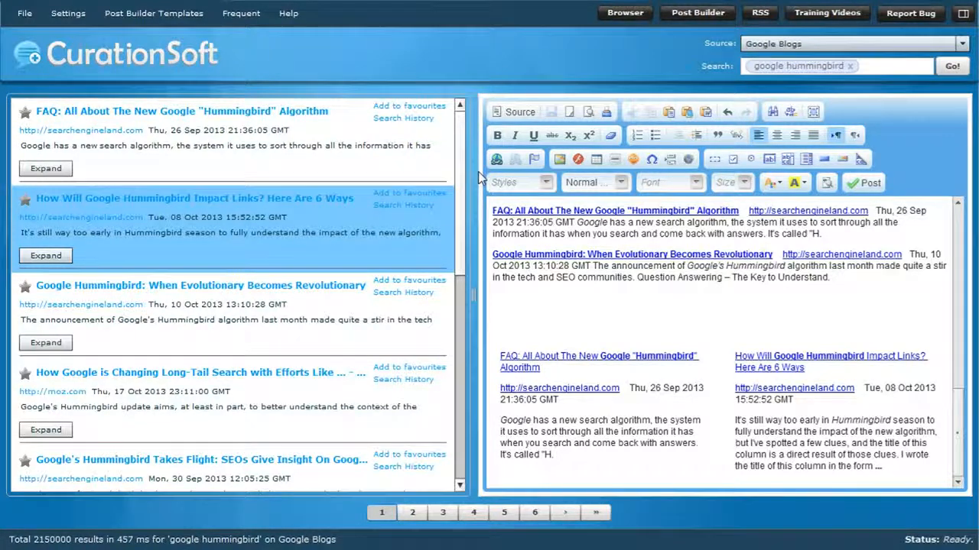
Switch the content source for the google hummingbird search to YouTube.
{"action": "left_click", "coordinate": [962, 43]}
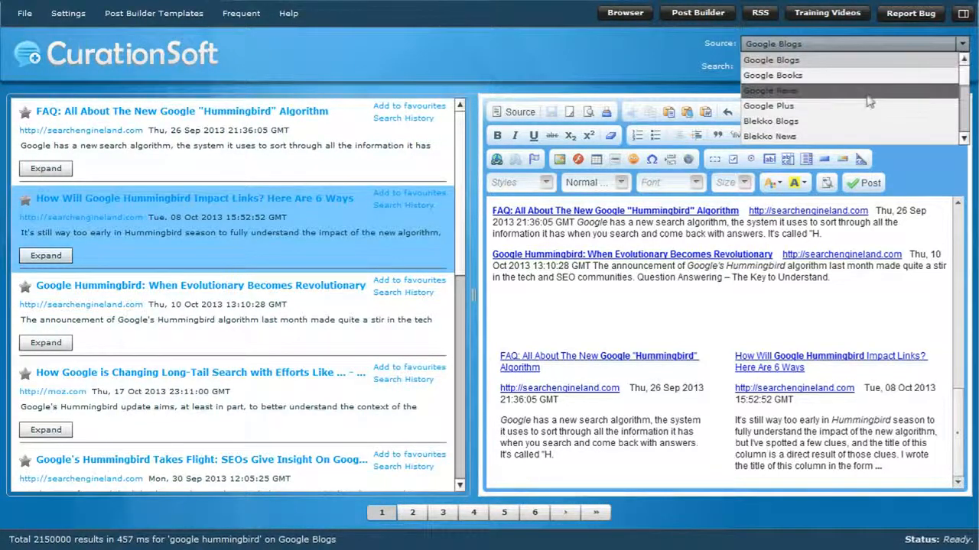
{"action": "scroll", "coordinate": [826, 121], "scroll_direction": "down", "scroll_amount": 1}
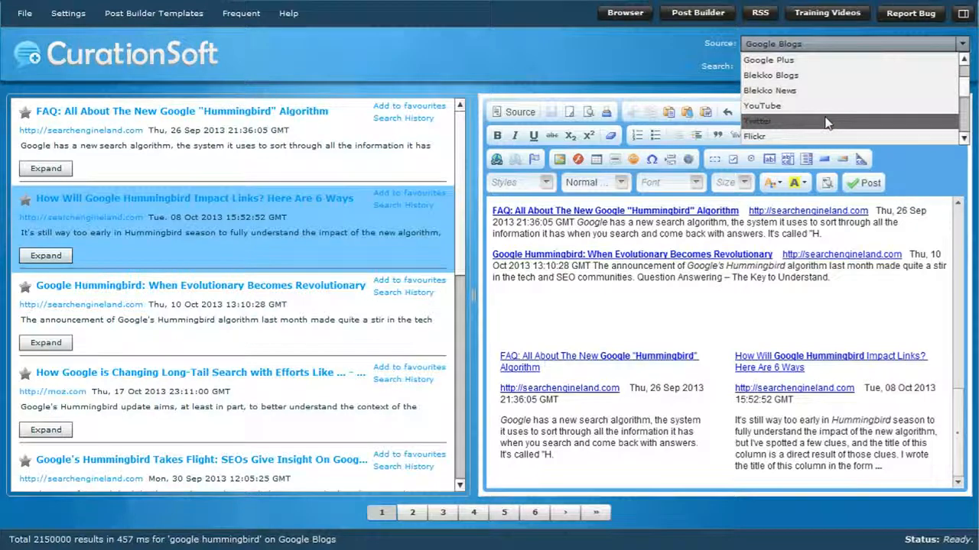
{"action": "left_click", "coordinate": [784, 111]}
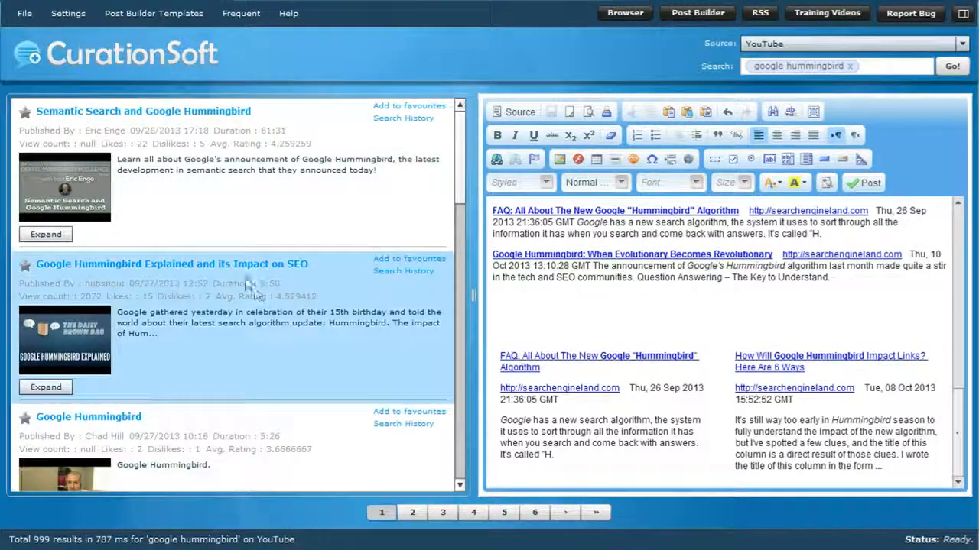
Add the "Semantic Search and Google Hummingbird" and "Google Hummingbird Explained and its Impact on SEO" videos below the two article excerpts.
{"action": "left_click", "coordinate": [162, 13]}
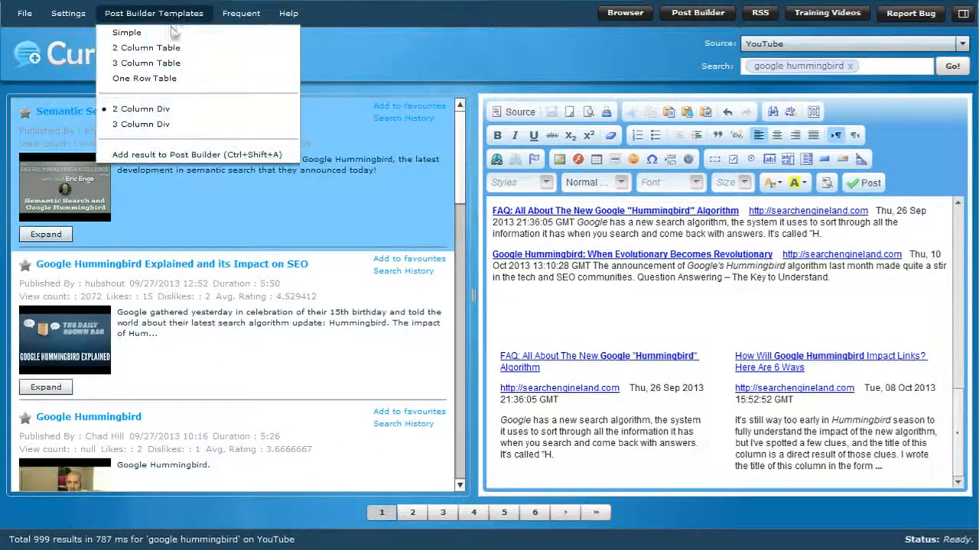
{"action": "left_click", "coordinate": [161, 157]}
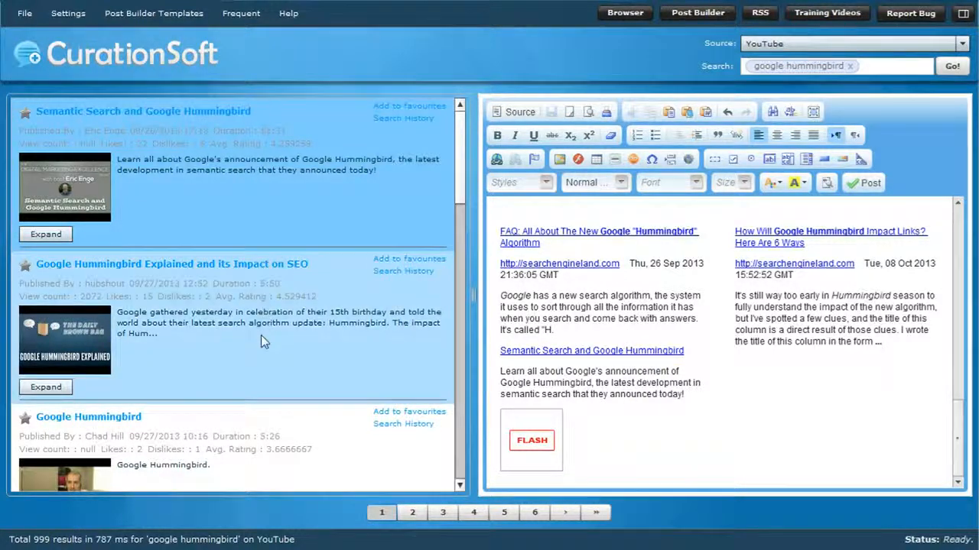
{"action": "left_click", "coordinate": [267, 285]}
{"action": "left_click", "coordinate": [161, 14]}
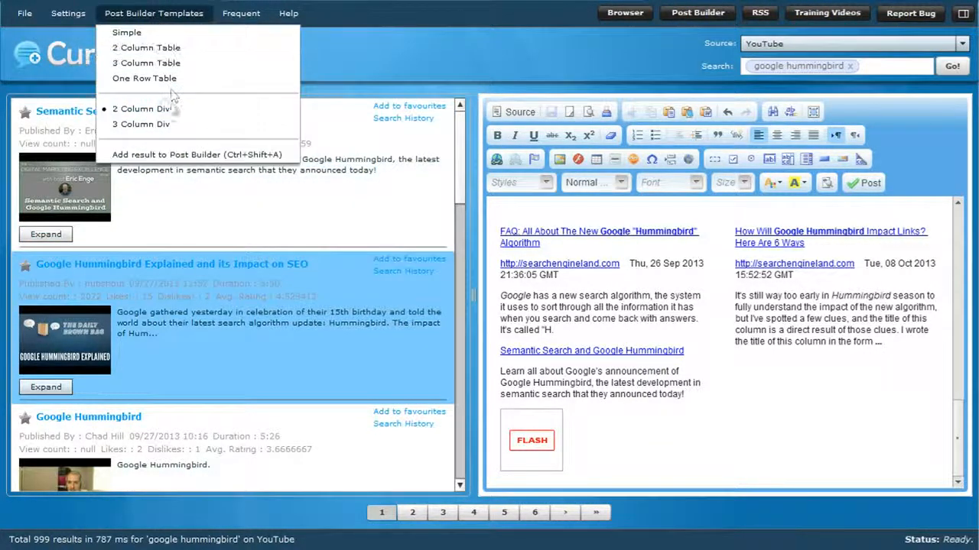
{"action": "left_click", "coordinate": [172, 155]}
{"action": "scroll", "coordinate": [620, 351], "scroll_direction": "down", "scroll_amount": 10}
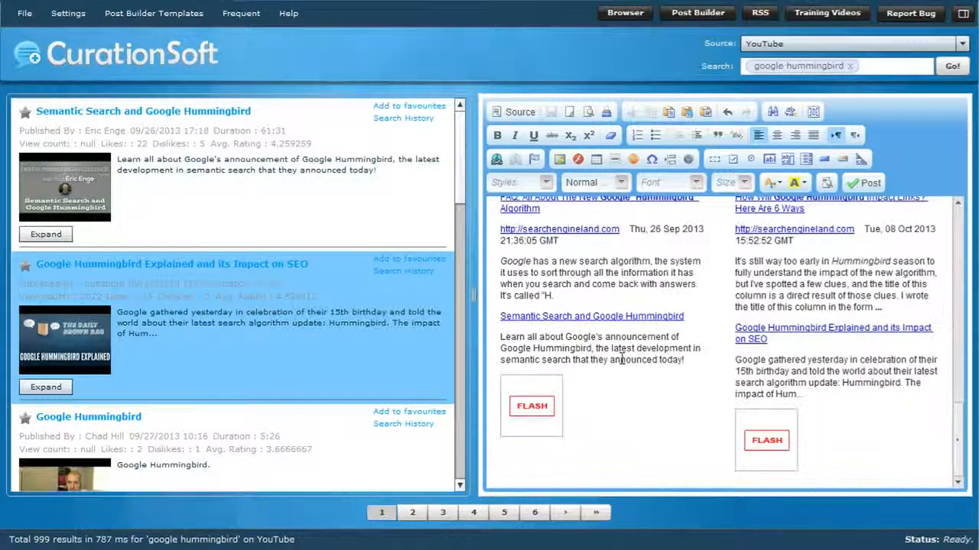
{"action": "scroll", "coordinate": [601, 301], "scroll_direction": "up", "scroll_amount": 3}
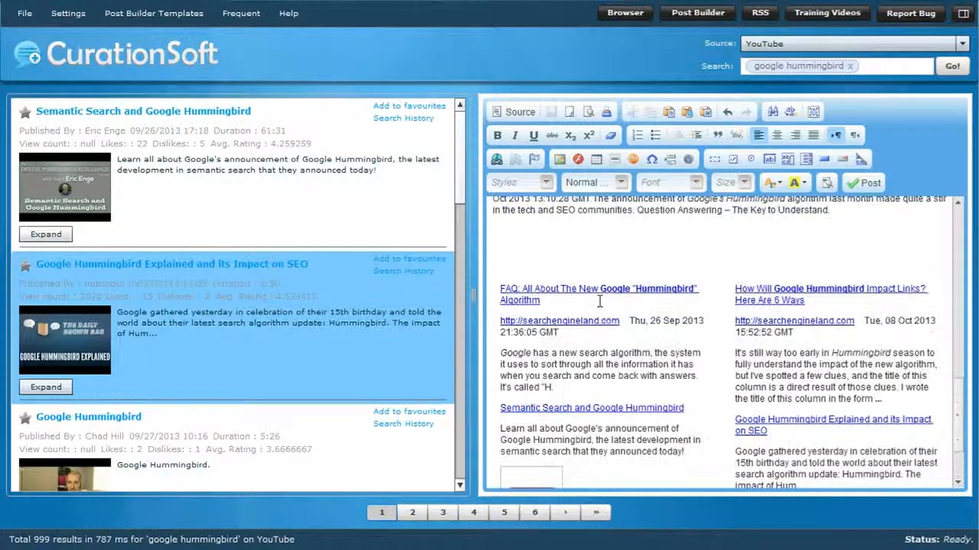
{"action": "scroll", "coordinate": [609, 435], "scroll_direction": "down", "scroll_amount": 3}
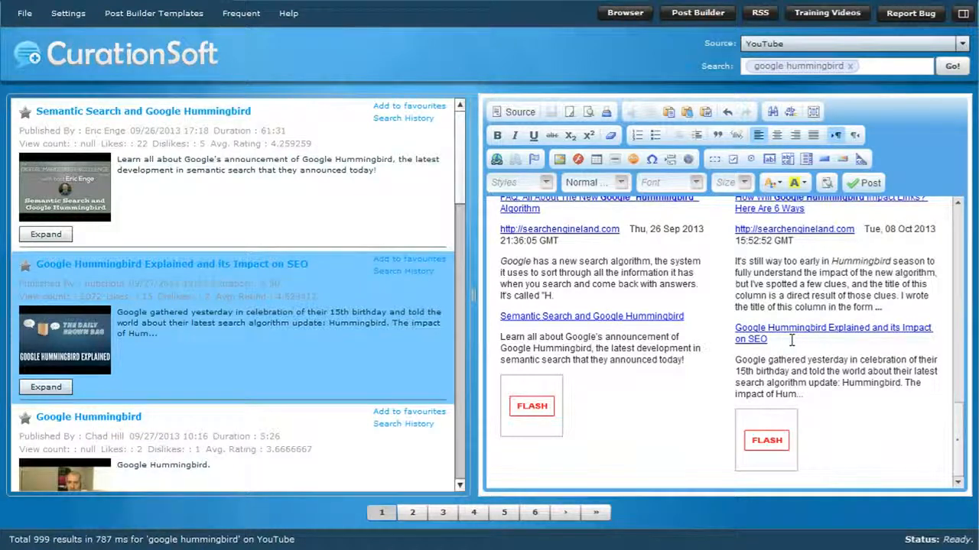
Start a blank post and add the "Semantic Search and Google Hummingbird" and "Google Hummingbird Explained and its Impact on SEO" videos in two columns.
{"action": "scroll", "coordinate": [792, 341], "scroll_direction": "up", "scroll_amount": 15}
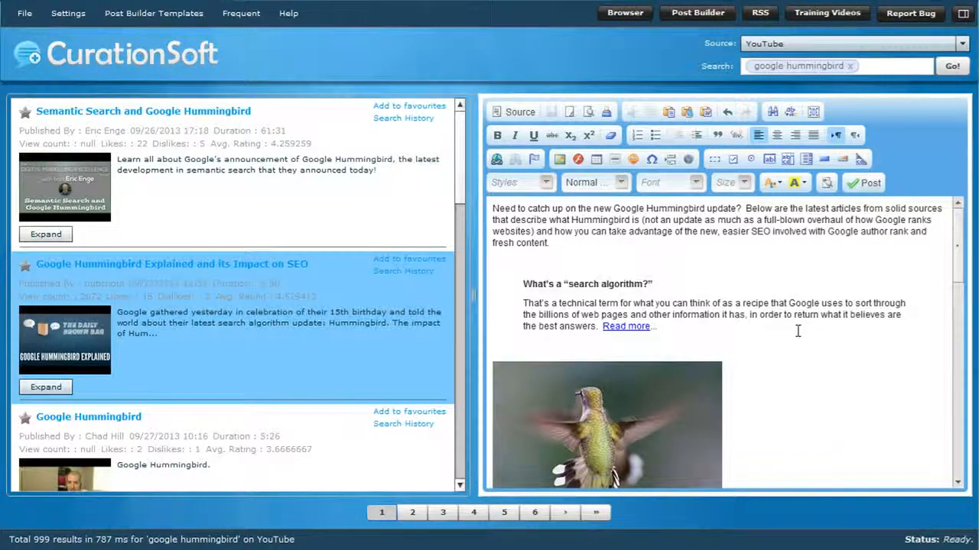
{"action": "left_click", "coordinate": [570, 114]}
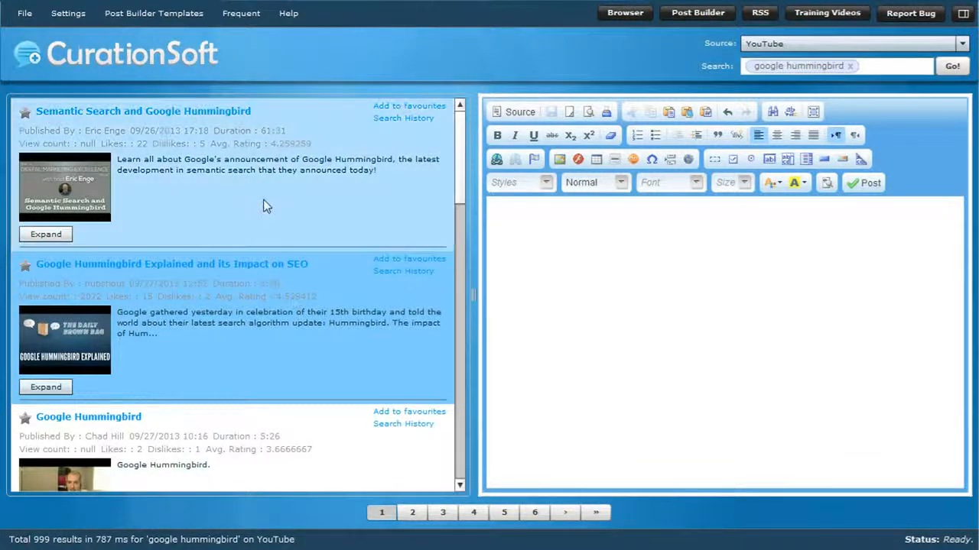
{"action": "left_click", "coordinate": [127, 14]}
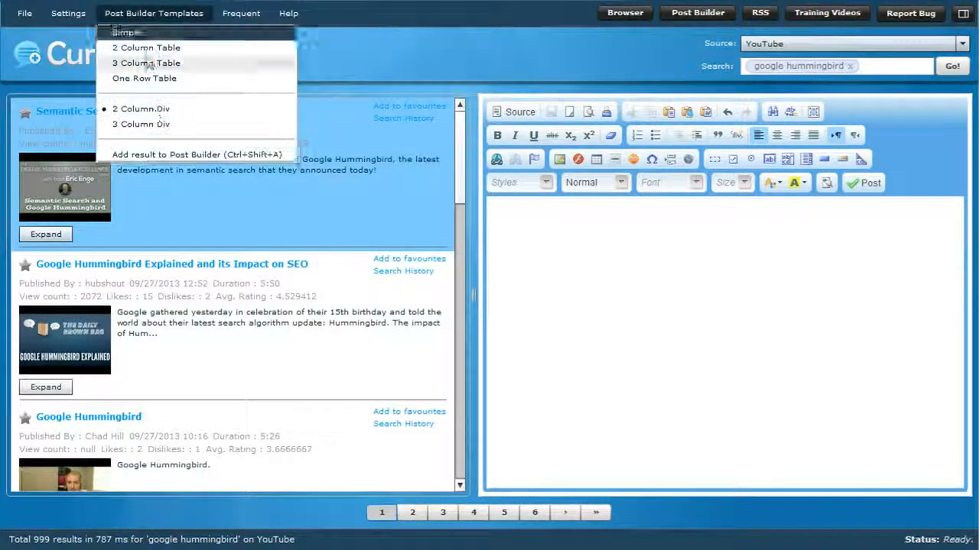
{"action": "left_click", "coordinate": [156, 156]}
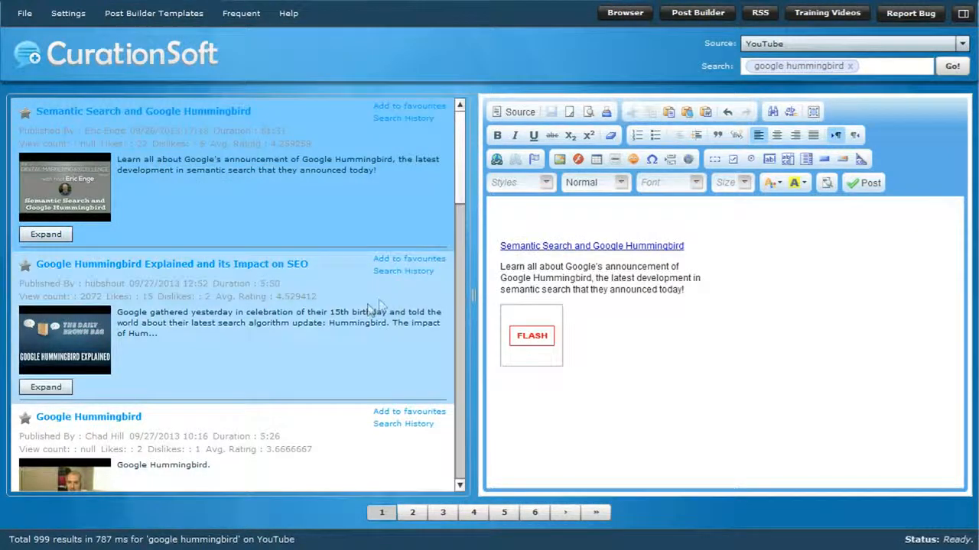
{"action": "left_click", "coordinate": [174, 14]}
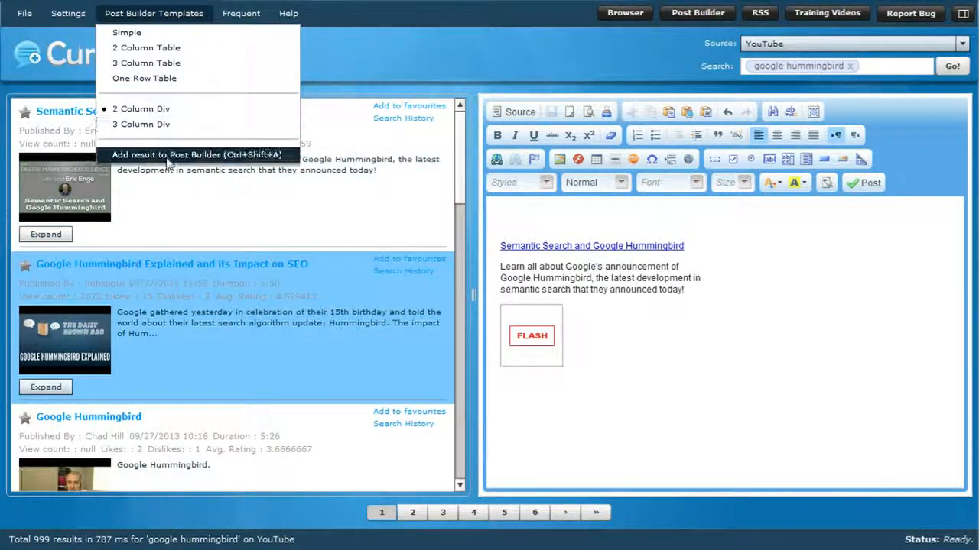
{"action": "left_click", "coordinate": [153, 151]}
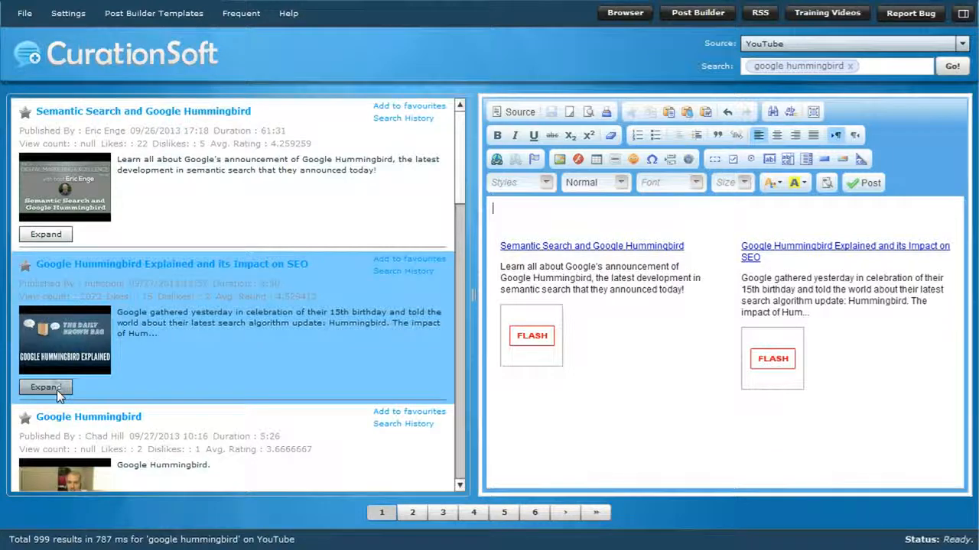
Open the application options and show the drag-and-drop template of the Google Blogs source.
{"action": "left_click", "coordinate": [160, 16]}
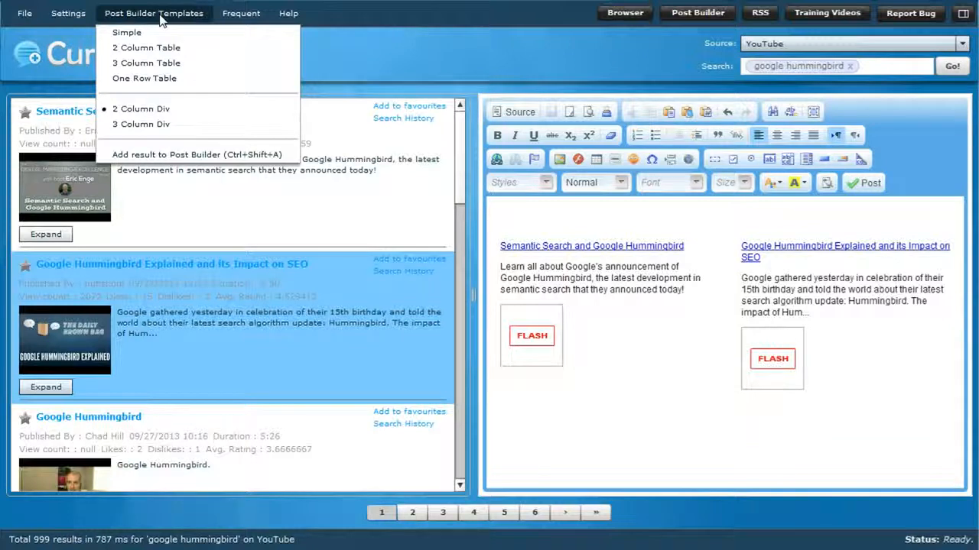
{"action": "left_click", "coordinate": [67, 16]}
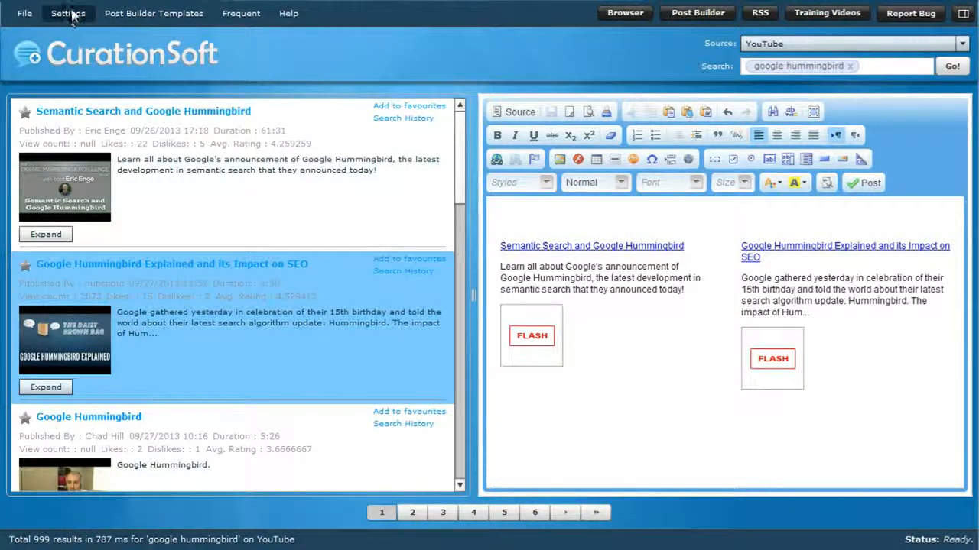
{"action": "left_click", "coordinate": [73, 19]}
{"action": "left_click", "coordinate": [75, 32]}
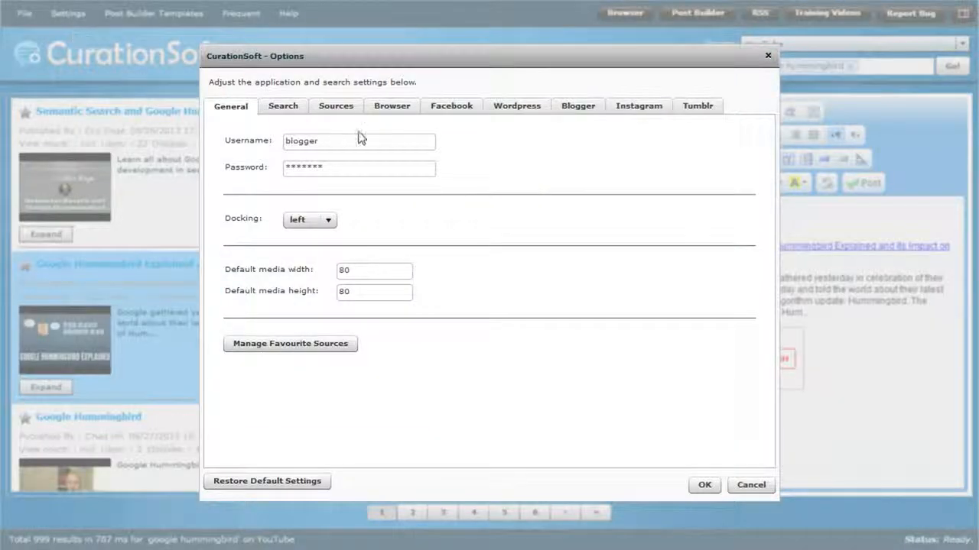
{"action": "left_click", "coordinate": [345, 108]}
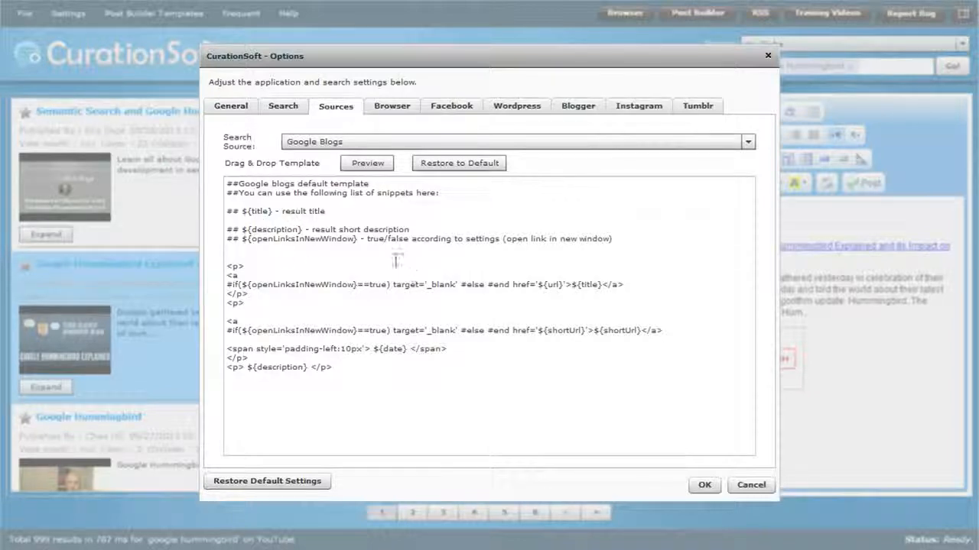
{"action": "left_click_drag", "start_coordinate": [495, 59], "coordinate": [301, 0]}
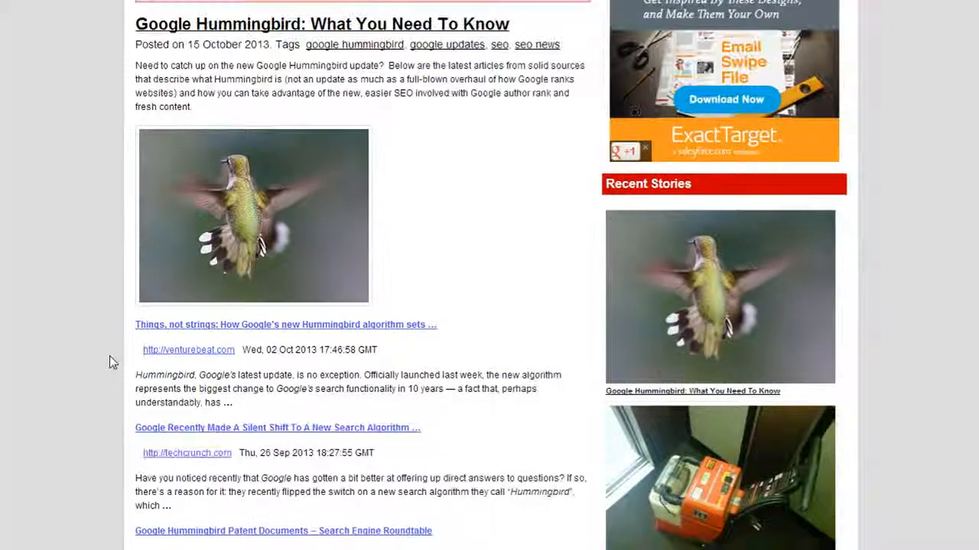
Examine the published "Google Hummingbird: What You Need To Know" post for the titles, source links, dates and excerpts produced by the template.
{"action": "scroll", "coordinate": [109, 355], "scroll_direction": "down", "scroll_amount": 1}
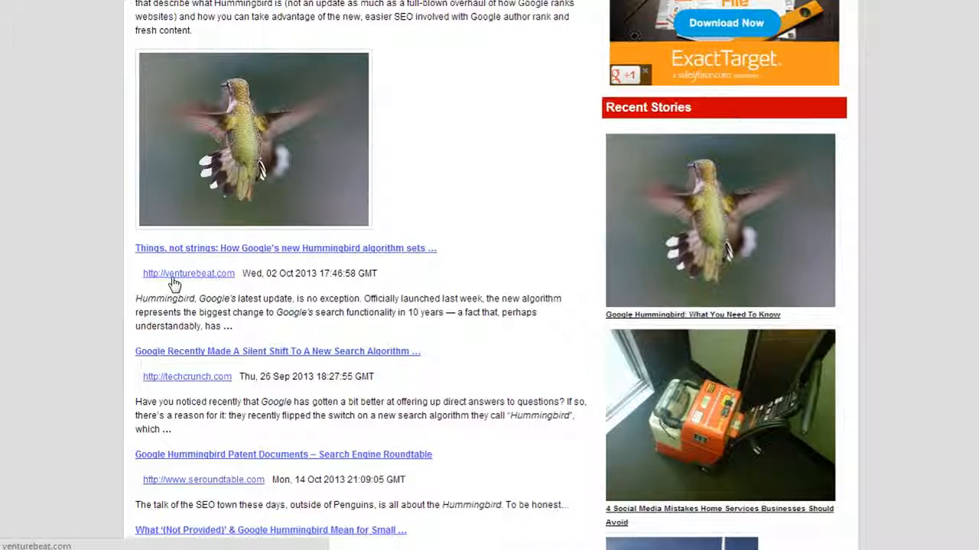
{"action": "left_click_drag", "start_coordinate": [136, 298], "coordinate": [267, 327]}
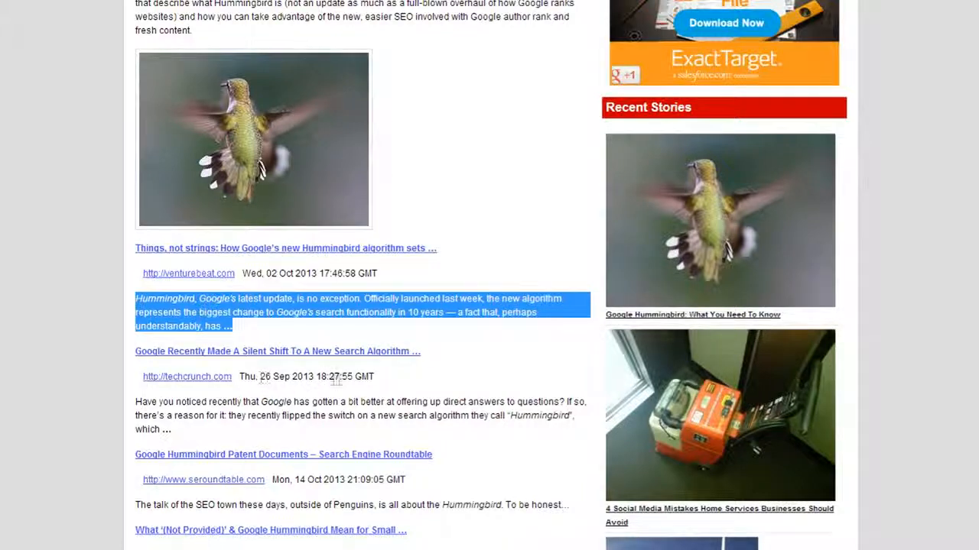
{"action": "left_click_drag", "start_coordinate": [173, 432], "coordinate": [136, 399]}
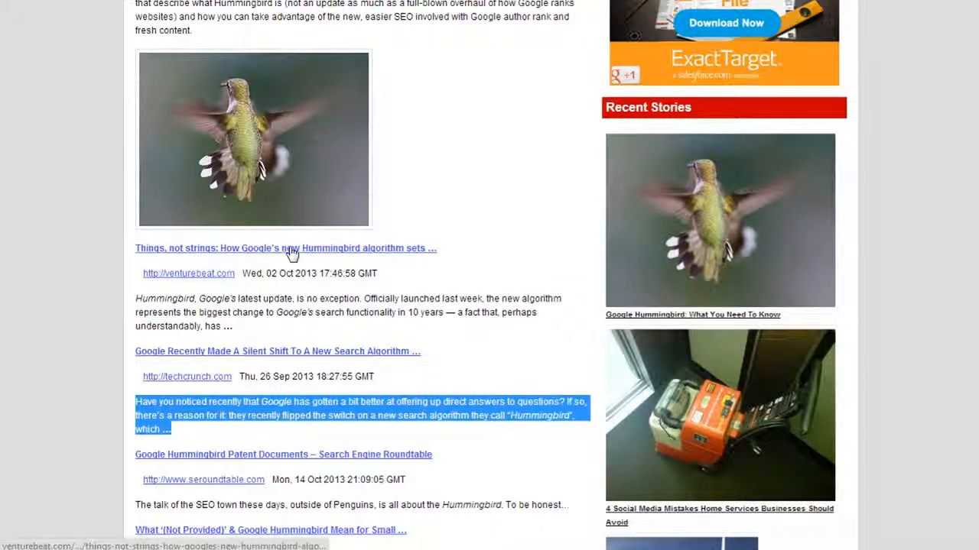
{"action": "mouse_move", "coordinate": [139, 276]}
{"action": "left_mouse_down"}
{"action": "mouse_move", "coordinate": [399, 276]}
{"action": "mouse_move", "coordinate": [146, 273]}
{"action": "mouse_move", "coordinate": [140, 287]}
{"action": "left_mouse_up"}
{"action": "left_click", "coordinate": [414, 277]}
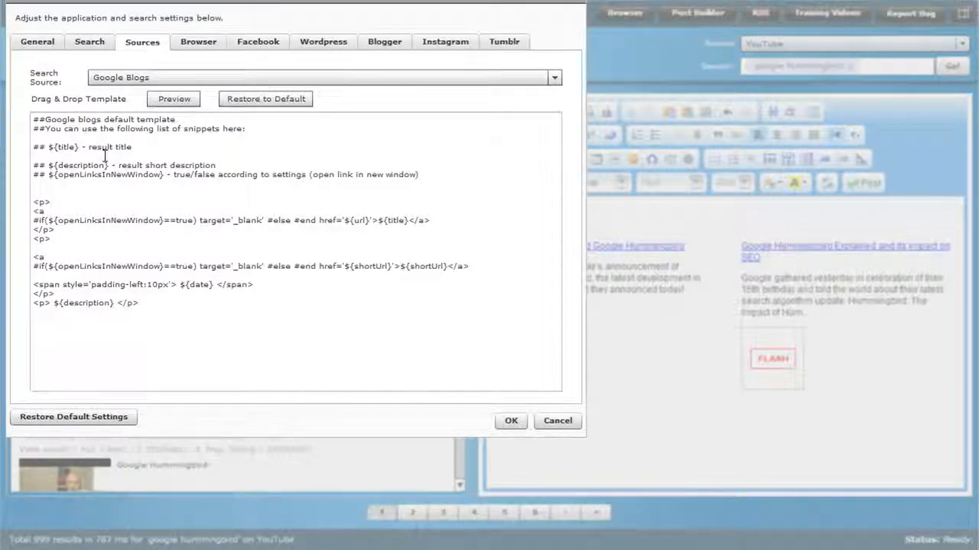
Display the drag-and-drop template of the Blekko Blogs source and examine its snippet list, highlighting the result date line.
{"action": "left_click", "coordinate": [142, 78]}
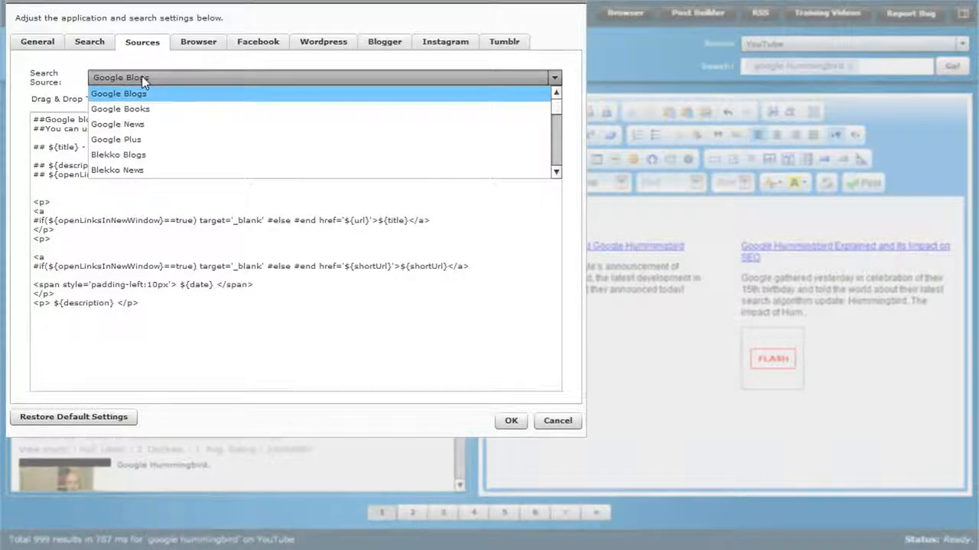
{"action": "left_click", "coordinate": [133, 144]}
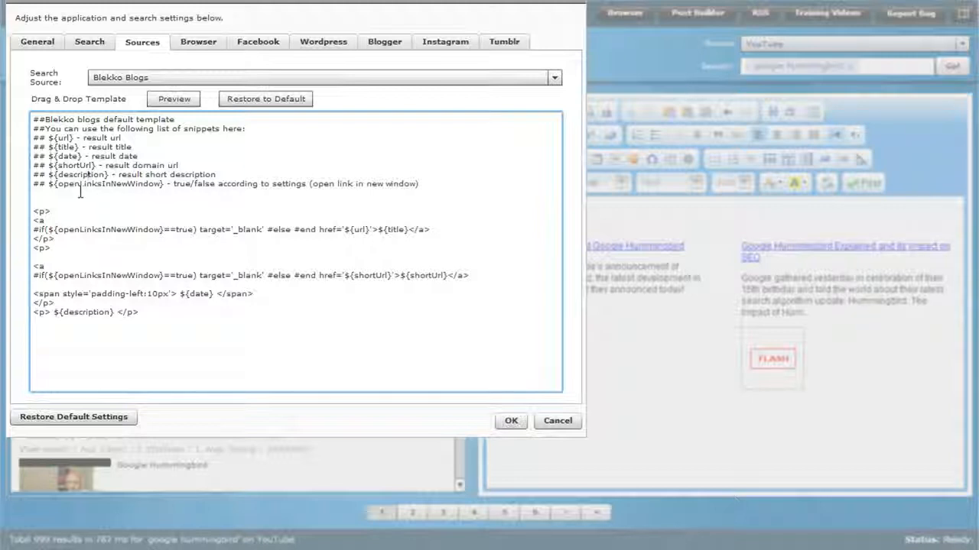
{"action": "left_click_drag", "start_coordinate": [139, 156], "coordinate": [32, 157]}
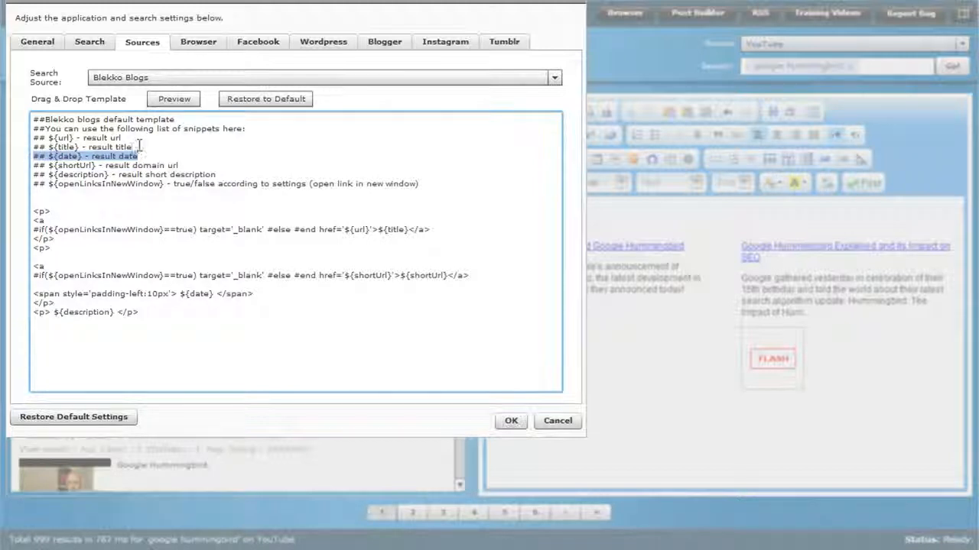
{"action": "left_click", "coordinate": [92, 175]}
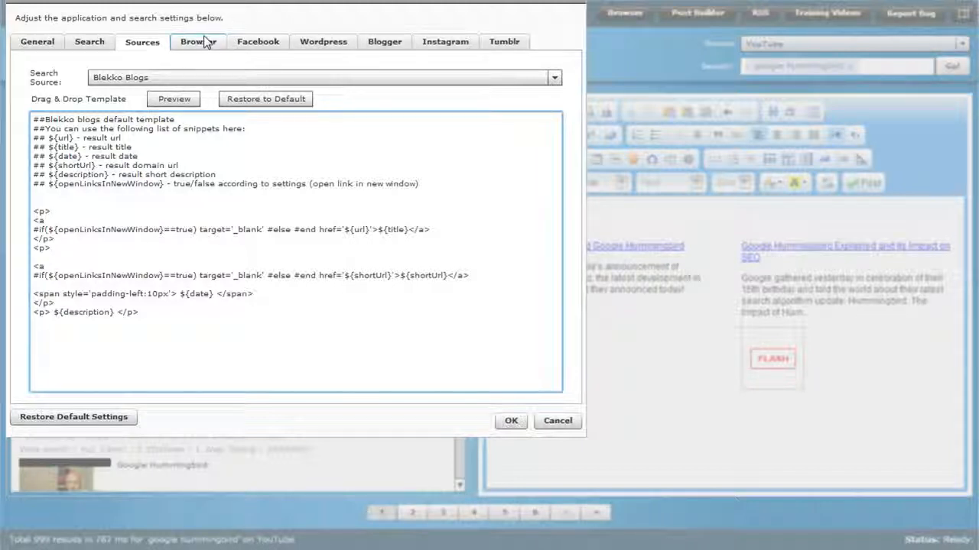
Enable Public posts, People, Pages, Groups, Places and Events for Facebook searches in the options.
{"action": "left_click", "coordinate": [264, 46]}
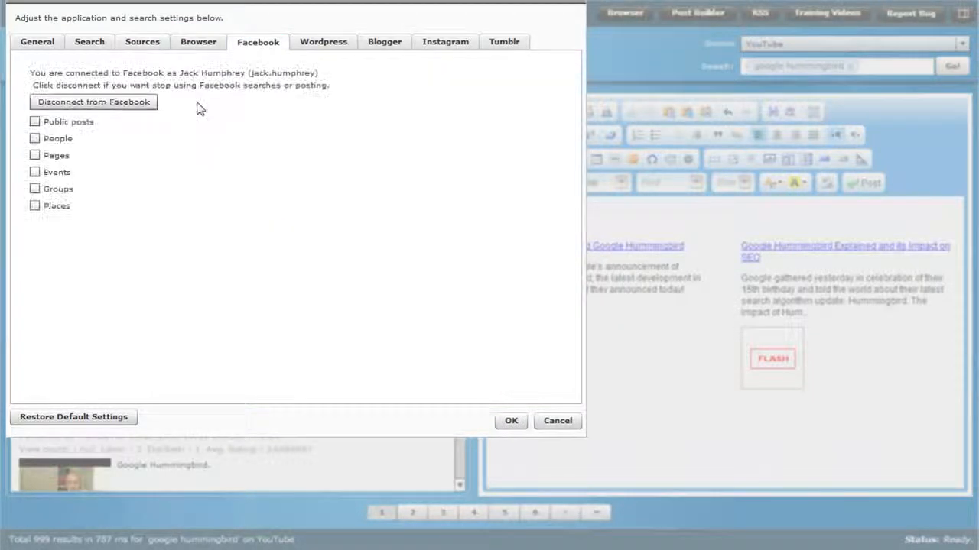
{"action": "left_click", "coordinate": [36, 123]}
{"action": "left_click", "coordinate": [35, 138]}
{"action": "left_click", "coordinate": [35, 155]}
{"action": "left_click", "coordinate": [35, 188]}
{"action": "left_click", "coordinate": [35, 206]}
{"action": "left_click", "coordinate": [39, 173]}
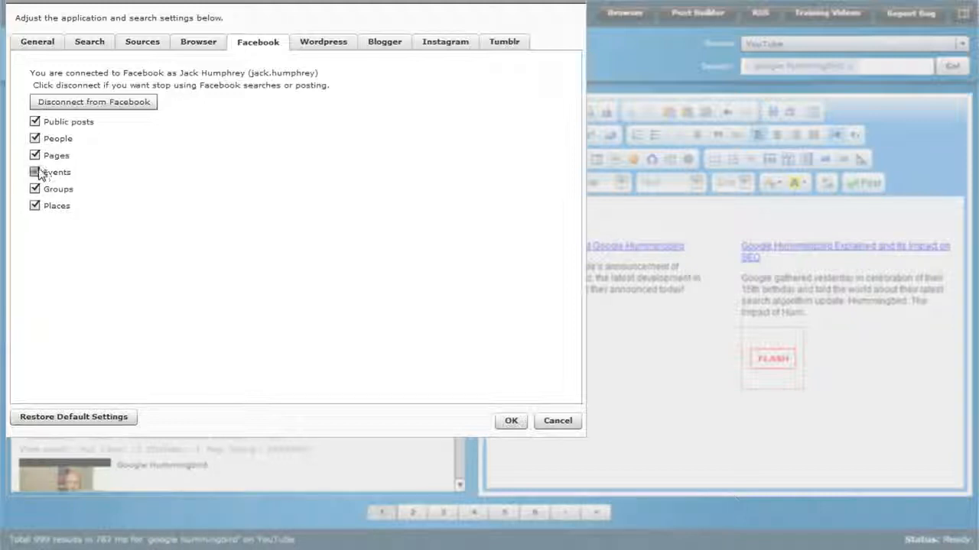
Review the Wordpress, Blogger, Tumblr and Instagram account settings and the general settings, and close the options.
{"action": "left_click", "coordinate": [344, 44]}
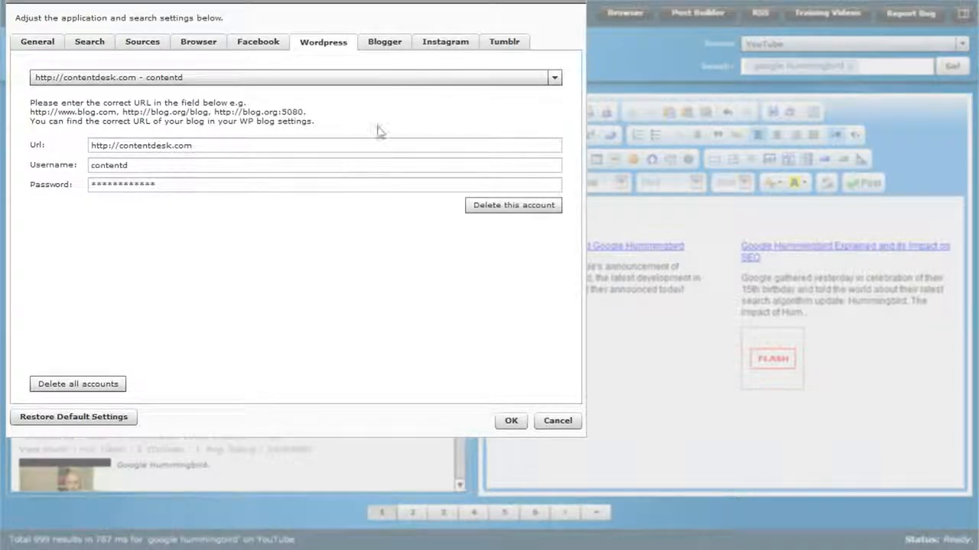
{"action": "left_click", "coordinate": [394, 40]}
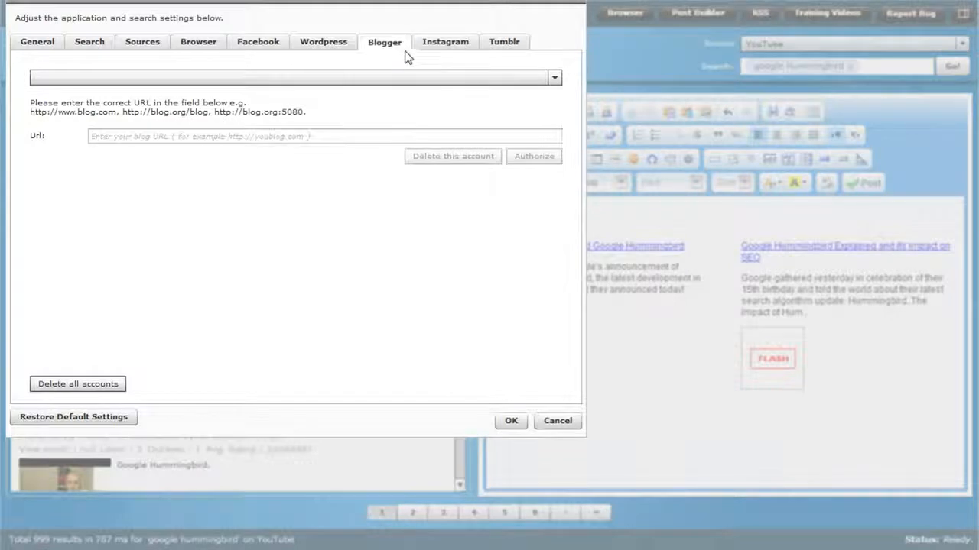
{"action": "left_click", "coordinate": [497, 46]}
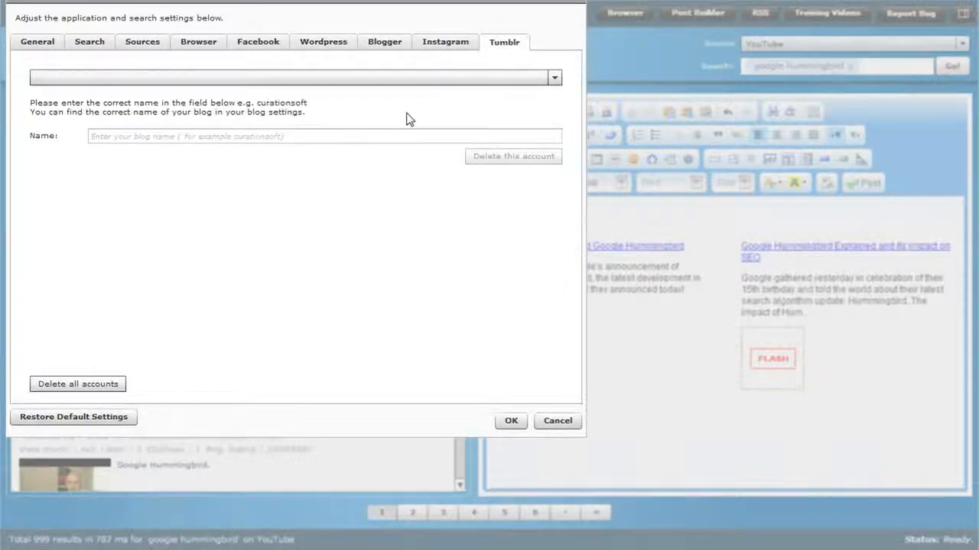
{"action": "left_click", "coordinate": [448, 46]}
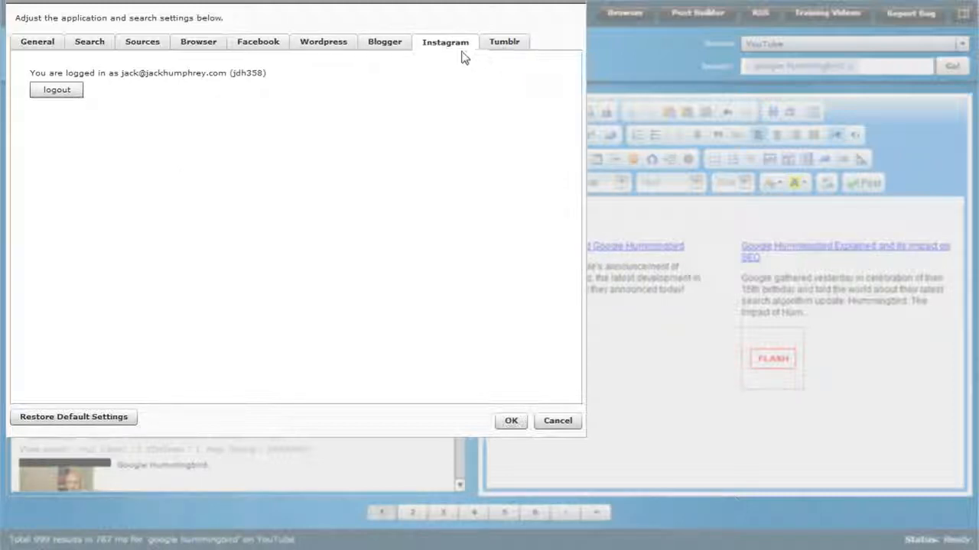
{"action": "left_click", "coordinate": [81, 50]}
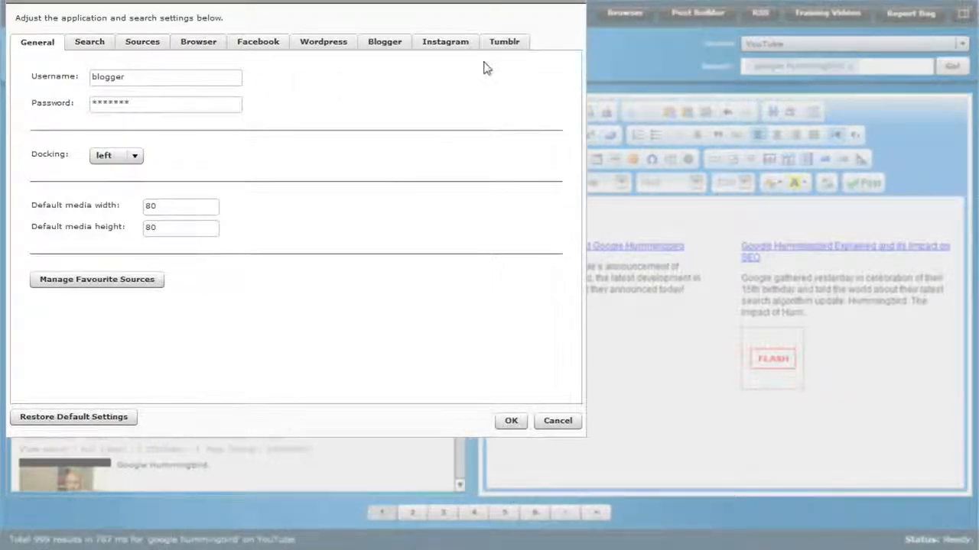
{"action": "left_click", "coordinate": [577, 3]}
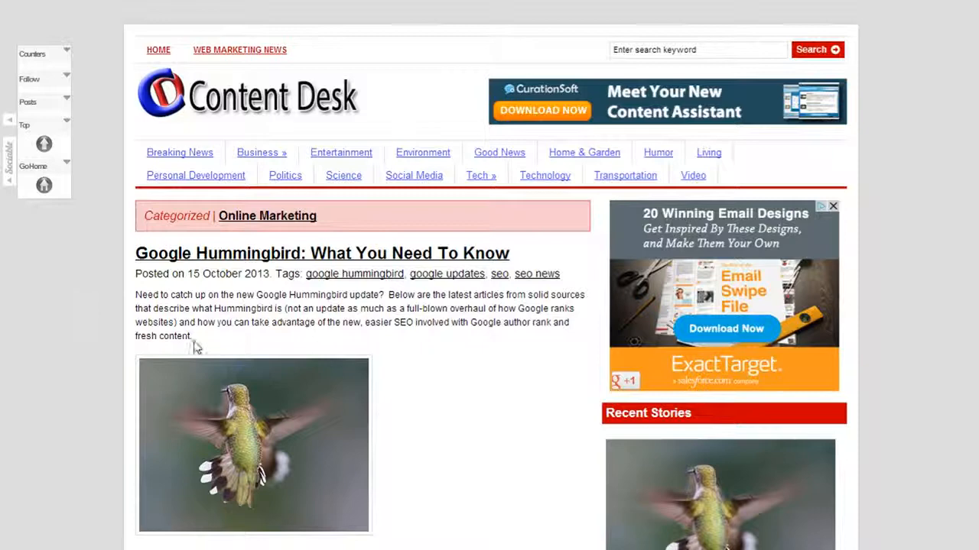
Copy the introductory paragraph of the published Hummingbird post and paste it above the two video snippets in the post editor.
{"action": "left_click_drag", "start_coordinate": [195, 348], "coordinate": [138, 293]}
{"action": "key", "text": "ctrl+c"}
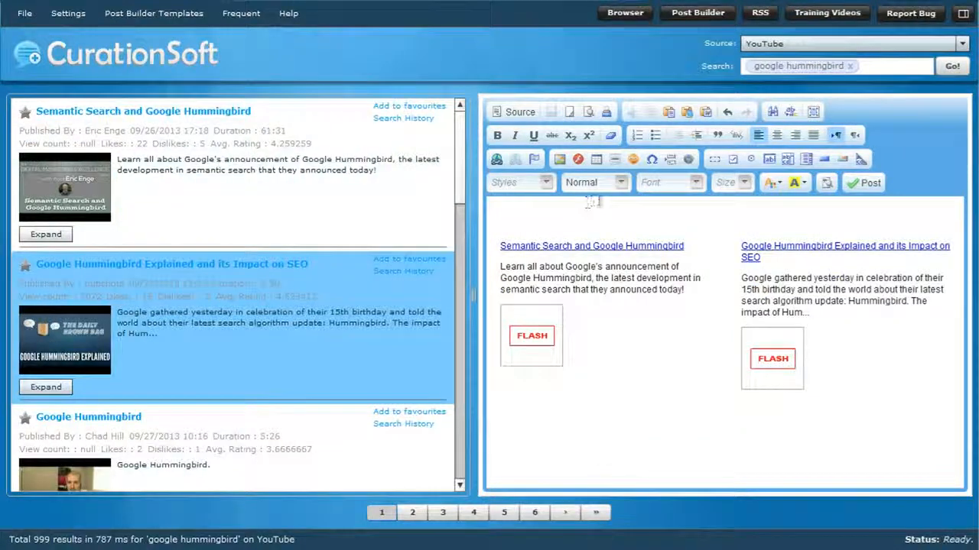
{"action": "left_click", "coordinate": [589, 202]}
{"action": "key", "text": "ctrl+v"}
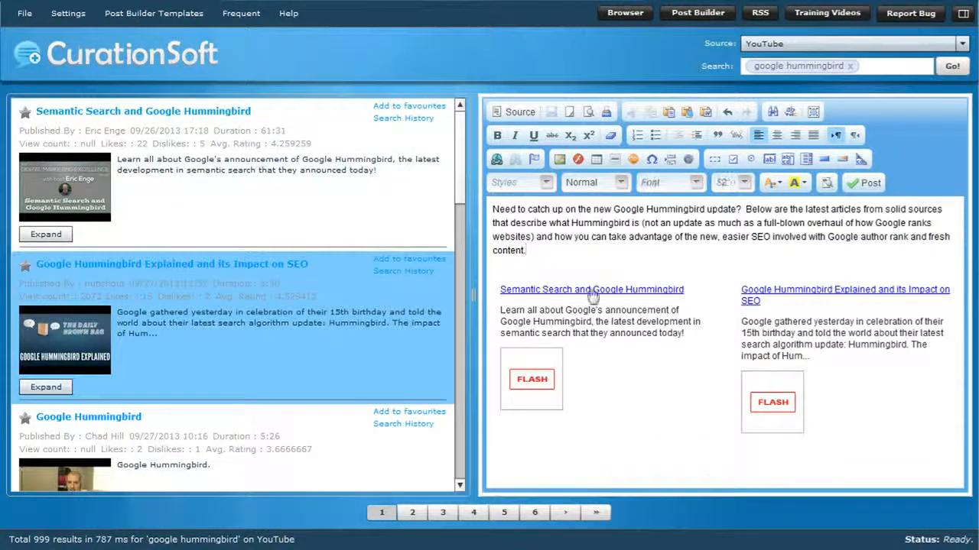
{"action": "left_click", "coordinate": [536, 260]}
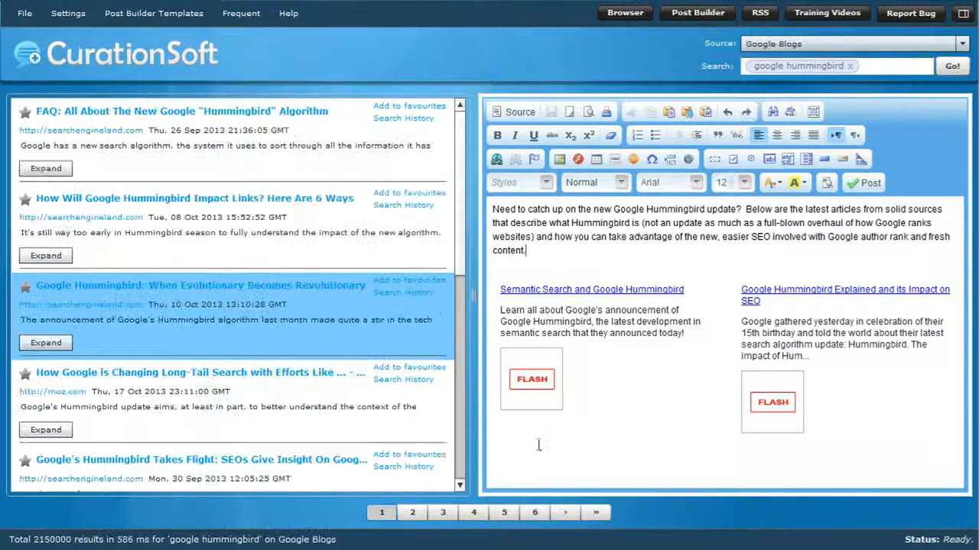
Add the Google Blogs result "How Will Google Hummingbird Impact Links? Here Are 6 Ways" to the two-column post.
{"action": "left_click", "coordinate": [510, 465]}
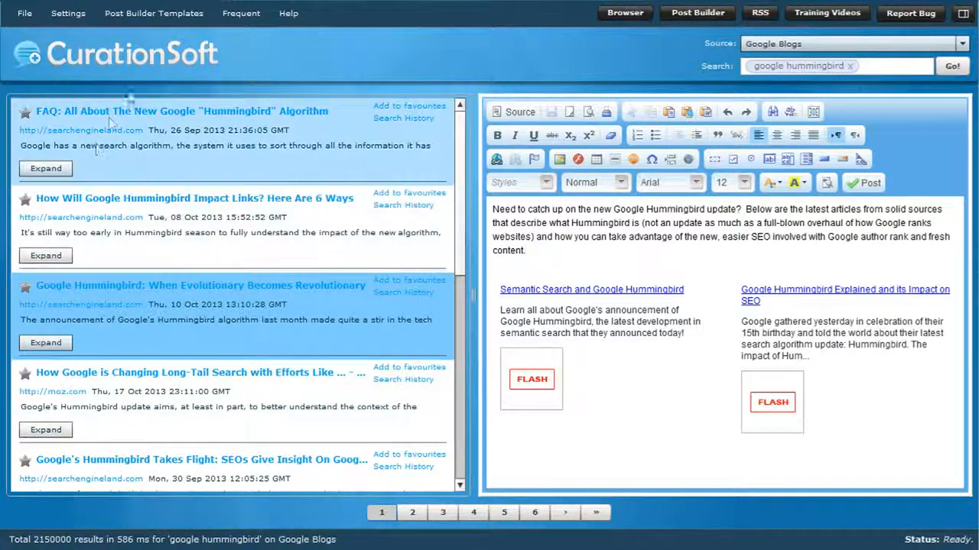
{"action": "right_click", "coordinate": [146, 204]}
{"action": "left_click", "coordinate": [199, 247]}
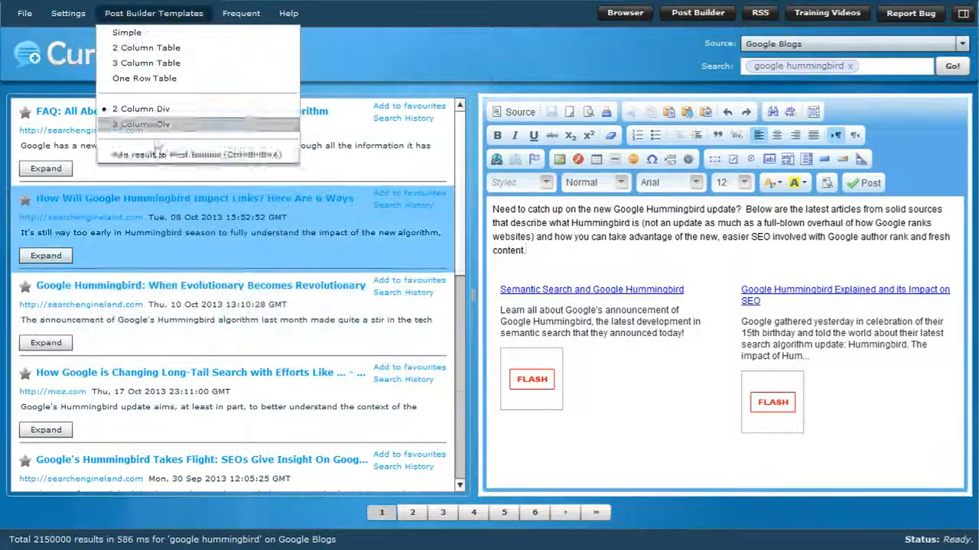
{"action": "left_click", "coordinate": [157, 155]}
{"action": "scroll", "coordinate": [789, 441], "scroll_direction": "down", "scroll_amount": 3}
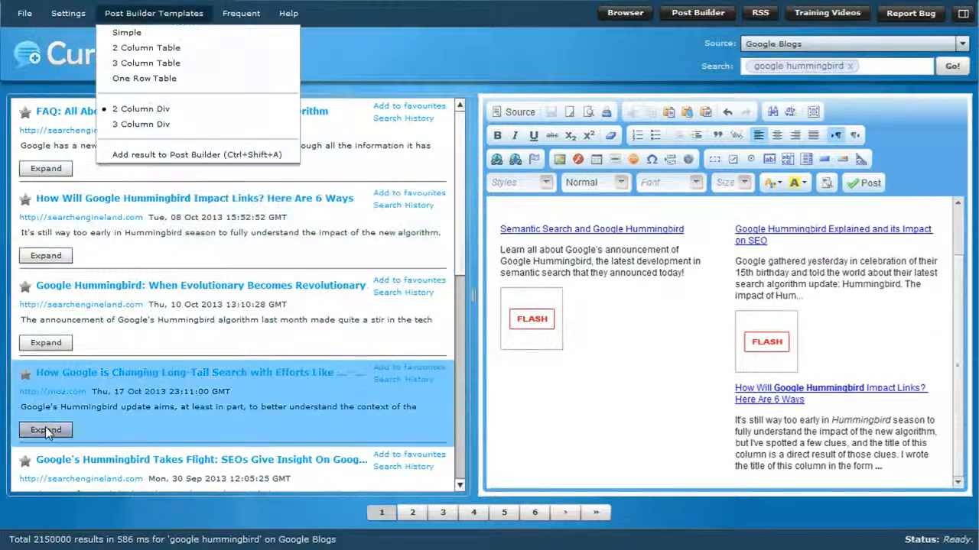
Expand the moz.com result "How Google is Changing Long-Tail Search with Efforts Like ..." to preview its article, and add it to the post.
{"action": "left_click", "coordinate": [46, 428]}
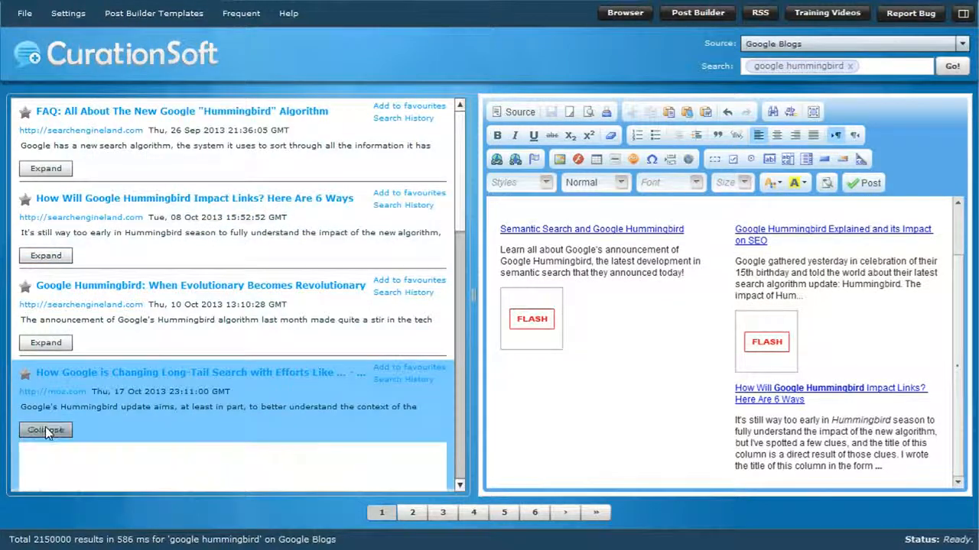
{"action": "scroll", "coordinate": [55, 429], "scroll_direction": "down", "scroll_amount": 10}
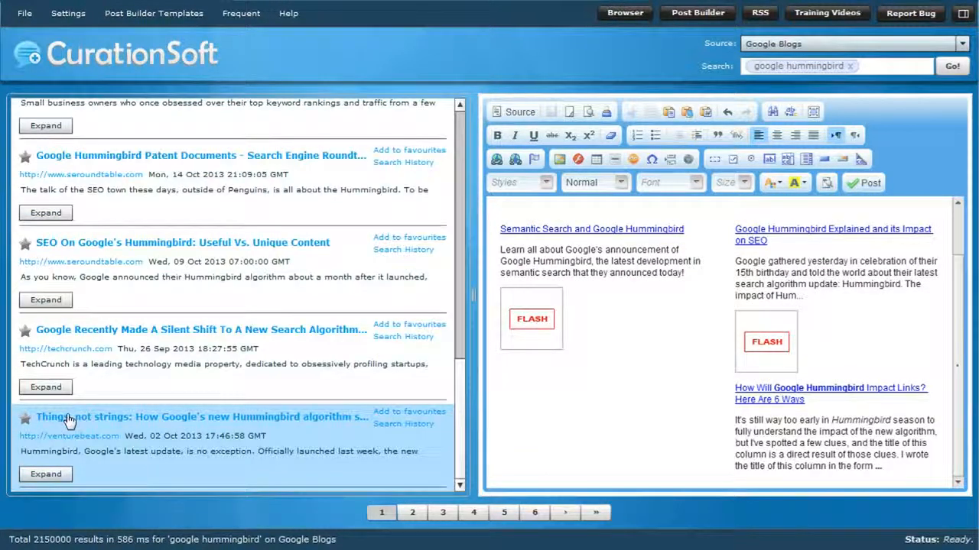
{"action": "scroll", "coordinate": [192, 350], "scroll_direction": "down", "scroll_amount": 5}
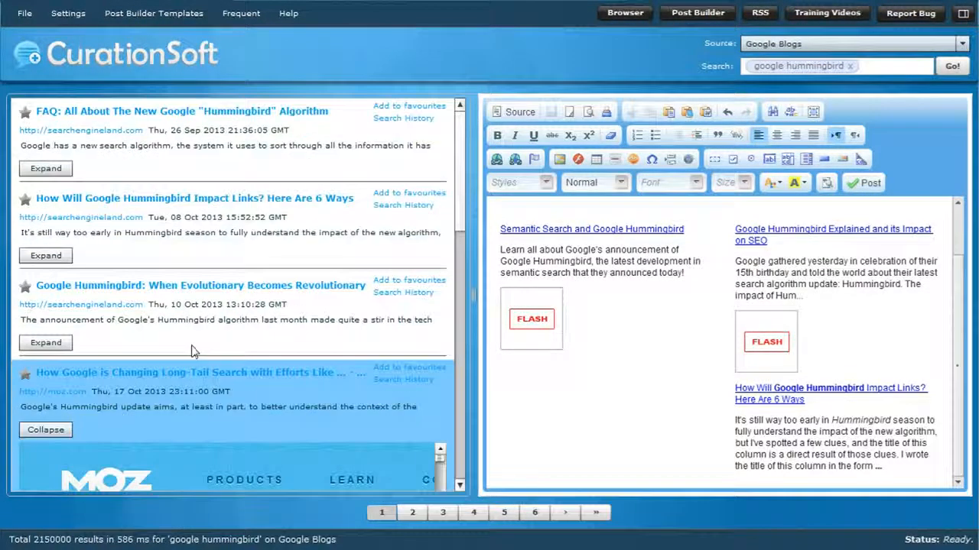
{"action": "scroll", "coordinate": [192, 349], "scroll_direction": "up", "scroll_amount": 6}
{"action": "scroll", "coordinate": [174, 397], "scroll_direction": "down", "scroll_amount": 6}
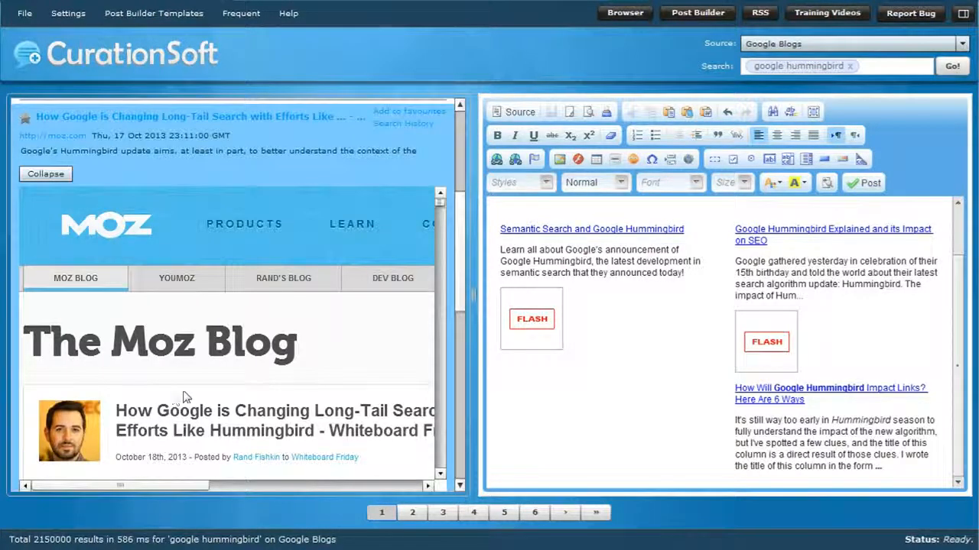
{"action": "left_click", "coordinate": [186, 18]}
{"action": "left_click", "coordinate": [159, 156]}
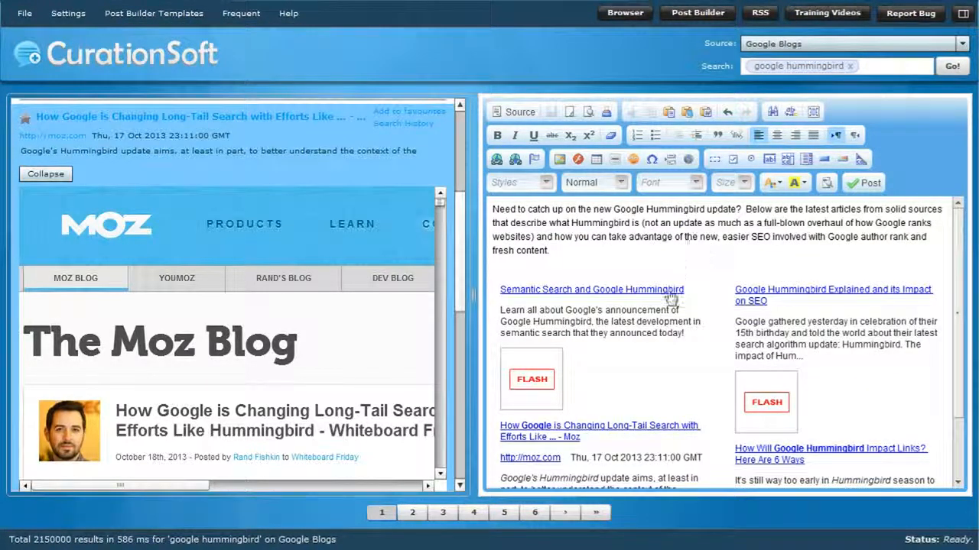
Check the added snippets and split the introduction so that a new paragraph starts at "Below are the latest articles".
{"action": "scroll", "coordinate": [642, 325], "scroll_direction": "down", "scroll_amount": 2}
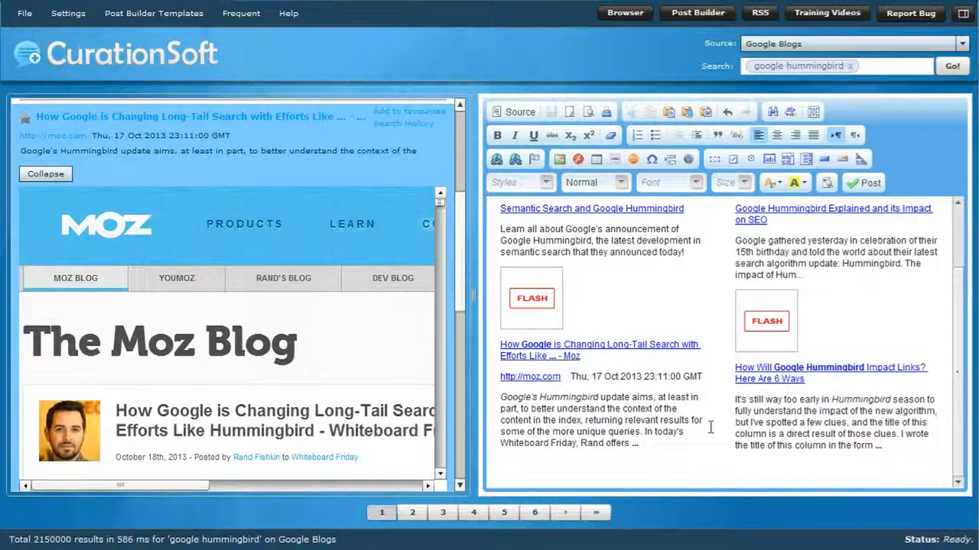
{"action": "scroll", "coordinate": [766, 413], "scroll_direction": "up", "scroll_amount": 2}
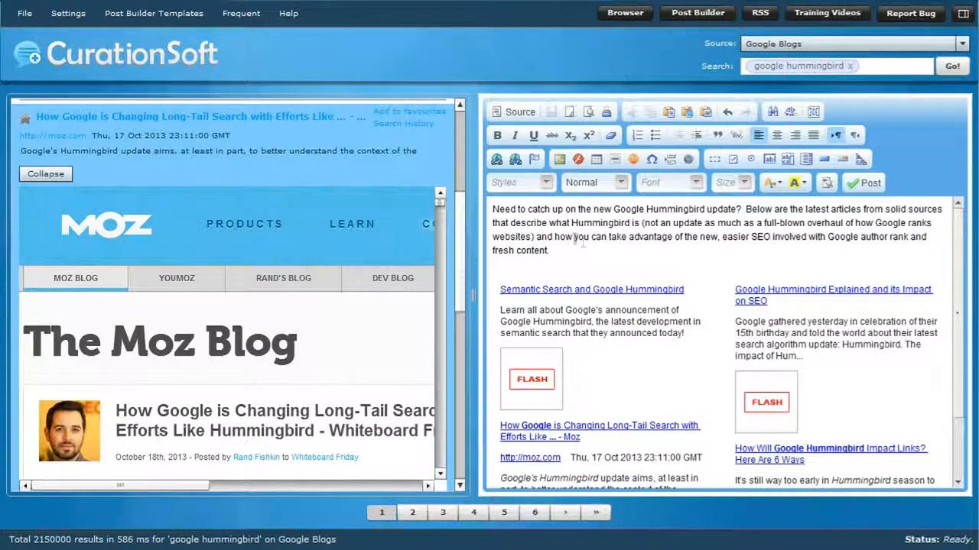
{"action": "left_click", "coordinate": [744, 209]}
{"action": "key", "text": "Return"}
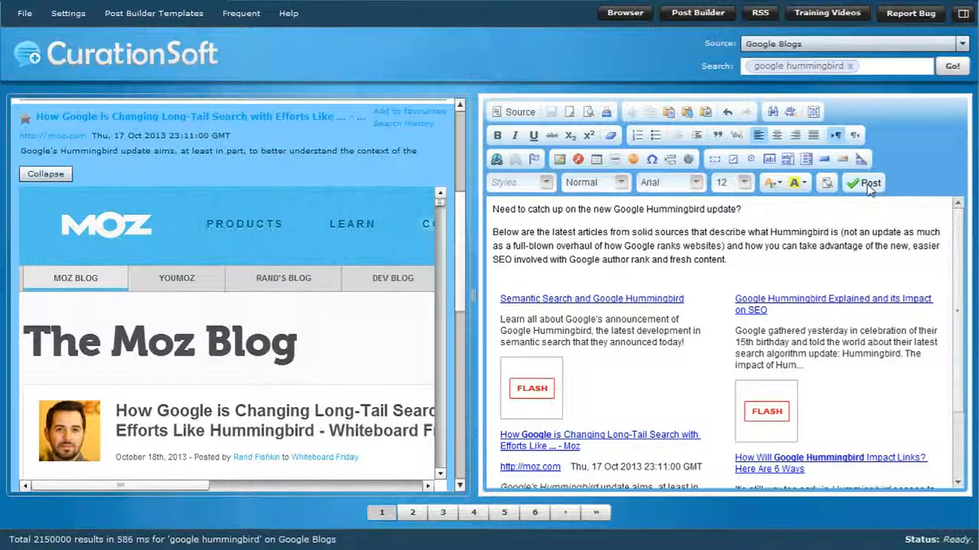
Publish to the contentdesk.com WordPress account as "Google Hummingbird Update News" with tags seo, search, google, hummingbird and category Online Marketing.
{"action": "left_click", "coordinate": [869, 185]}
{"action": "left_click", "coordinate": [432, 239]}
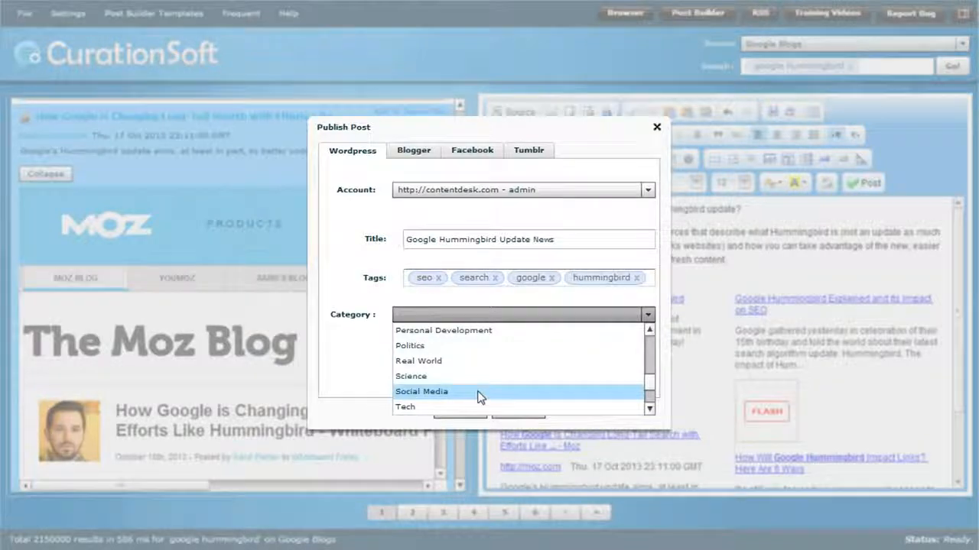
{"action": "scroll", "coordinate": [649, 393], "scroll_direction": "down", "scroll_amount": 3}
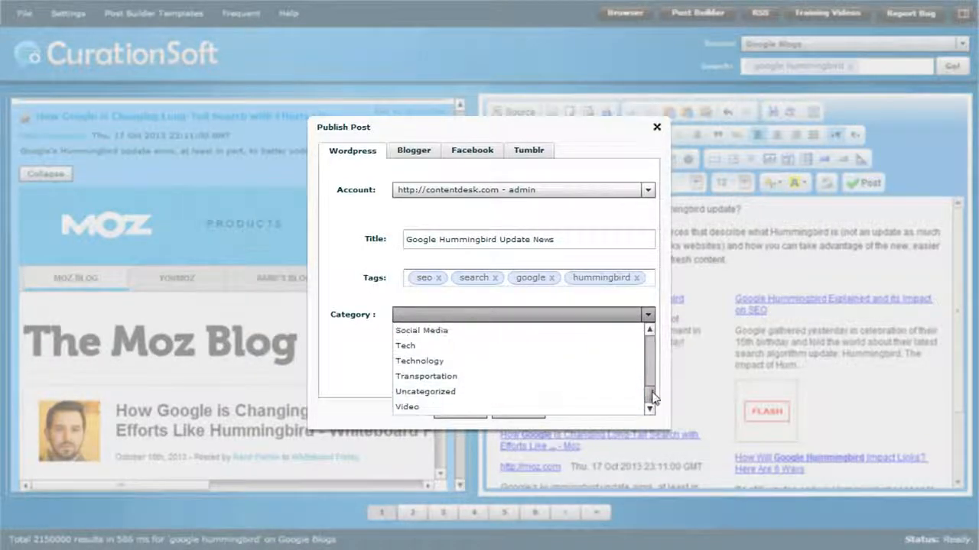
{"action": "left_click_drag", "start_coordinate": [650, 396], "coordinate": [650, 380]}
{"action": "left_click", "coordinate": [485, 345]}
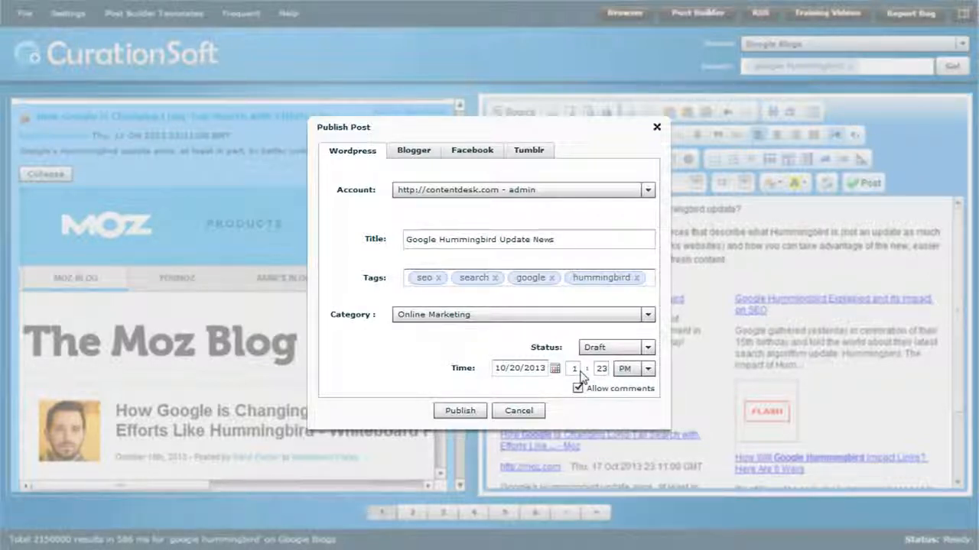
{"action": "left_click", "coordinate": [470, 417]}
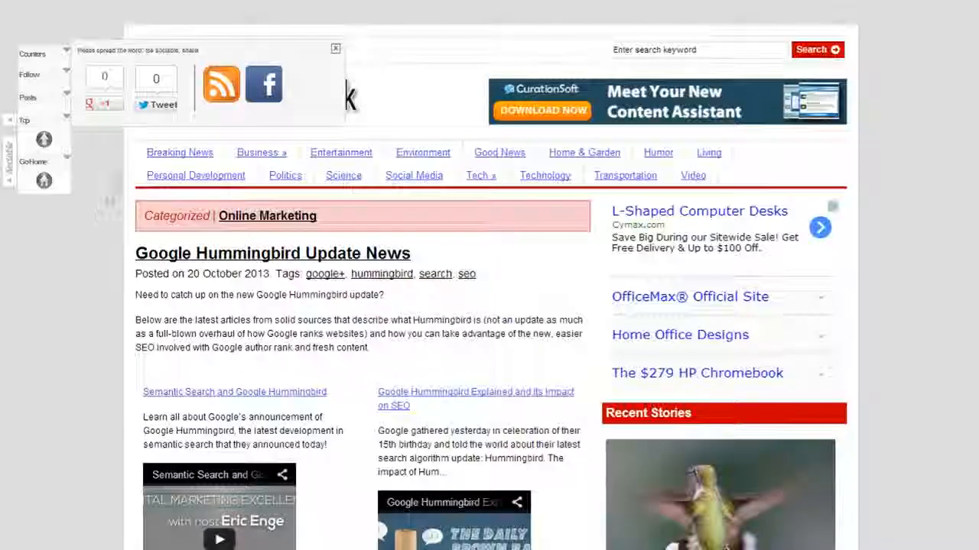
Examine the published "Google Hummingbird Update News" post for its introduction, videos and snippets, and compare its layout with the earlier Hummingbird post.
{"action": "left_click", "coordinate": [335, 49]}
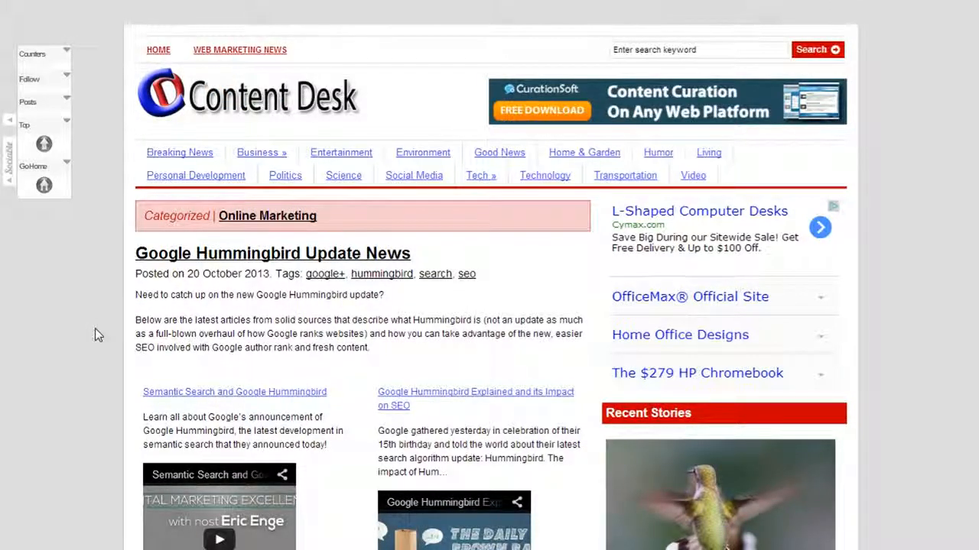
{"action": "scroll", "coordinate": [94, 328], "scroll_direction": "down", "scroll_amount": 4}
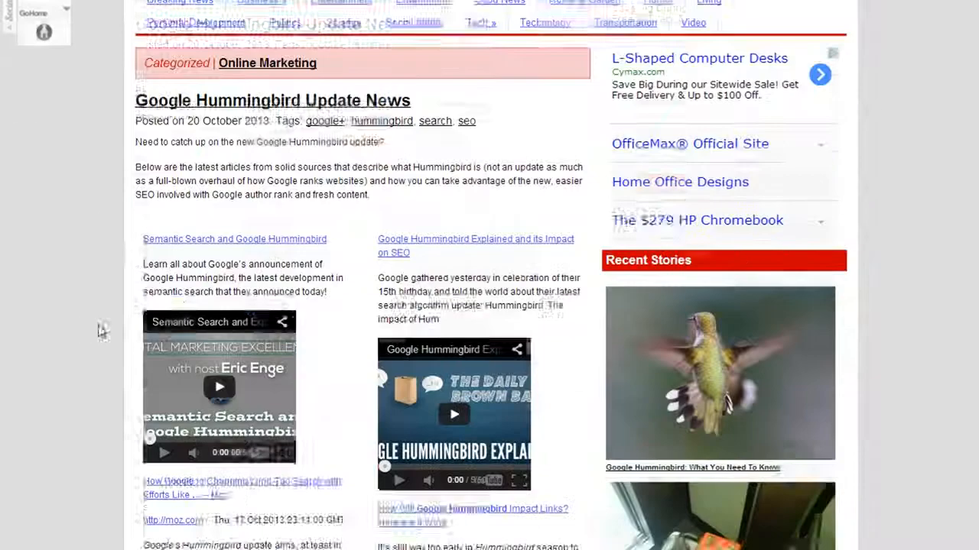
{"action": "scroll", "coordinate": [98, 319], "scroll_direction": "up", "scroll_amount": 1}
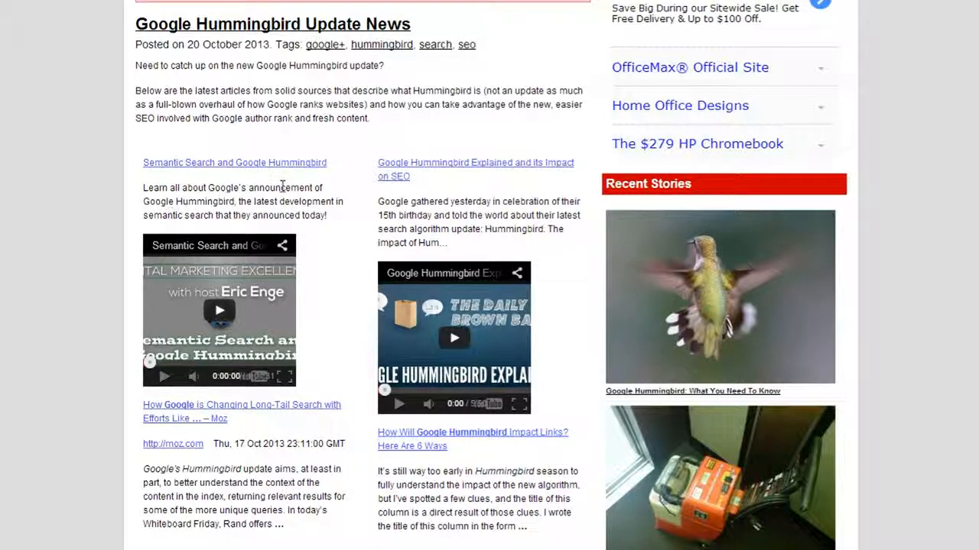
{"action": "scroll", "coordinate": [282, 187], "scroll_direction": "down", "scroll_amount": 3}
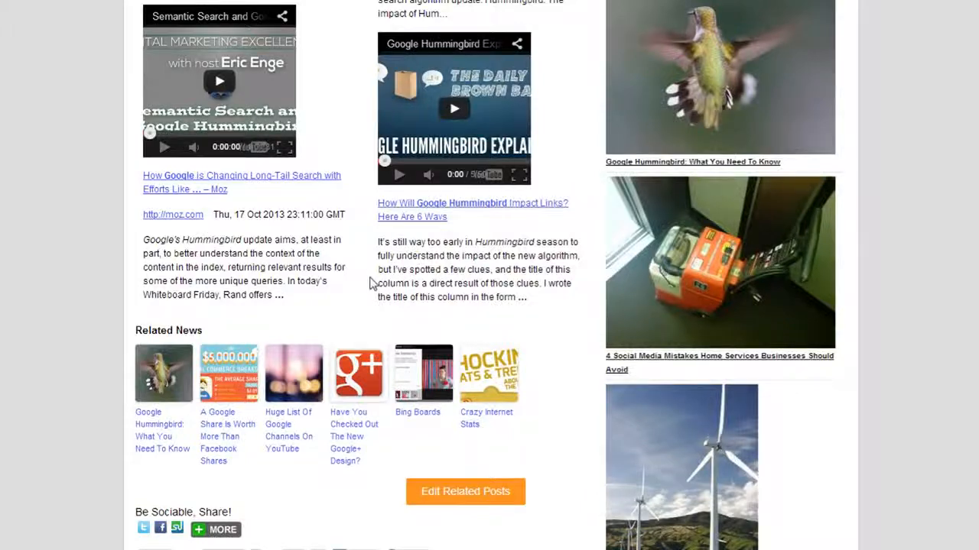
{"action": "scroll", "coordinate": [375, 295], "scroll_direction": "up", "scroll_amount": 3}
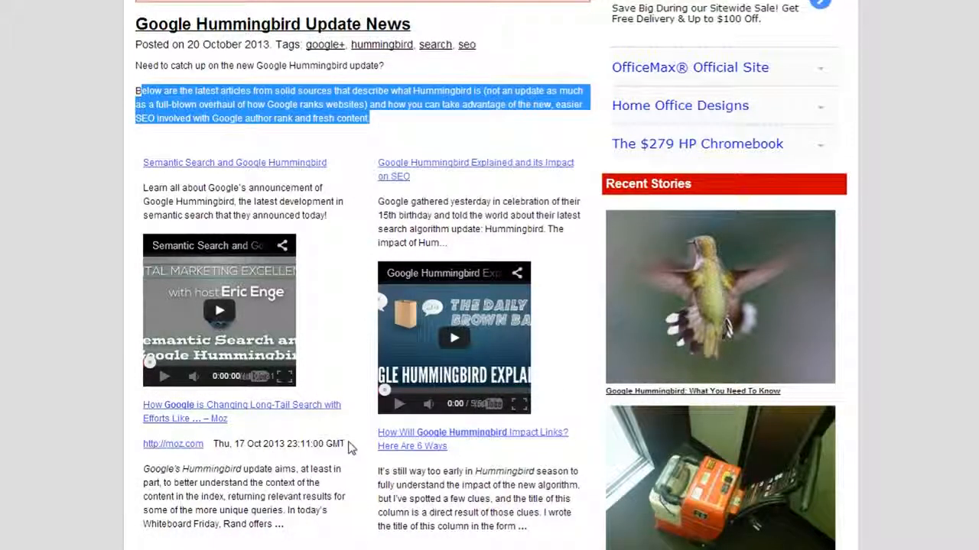
{"action": "scroll", "coordinate": [383, 329], "scroll_direction": "up", "scroll_amount": 2}
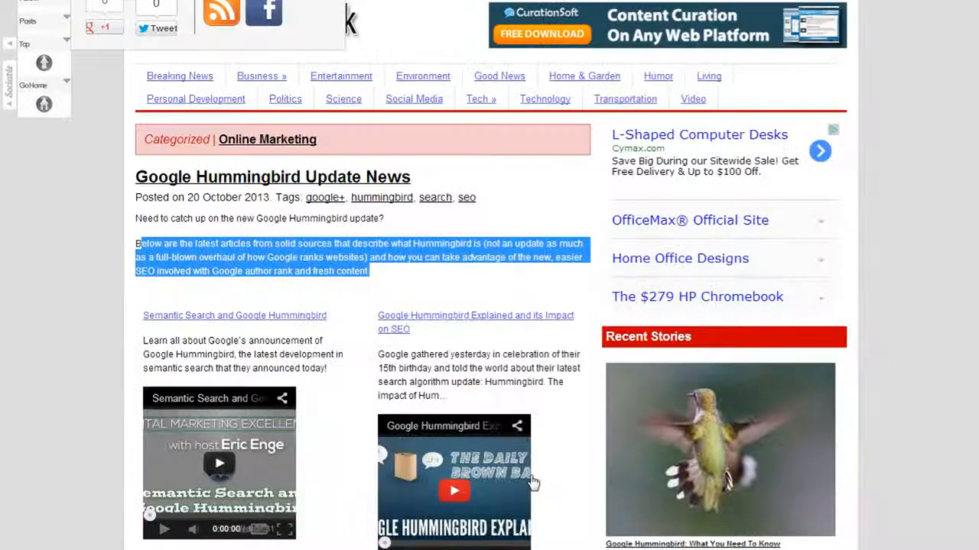
{"action": "scroll", "coordinate": [290, 237], "scroll_direction": "down", "scroll_amount": 15}
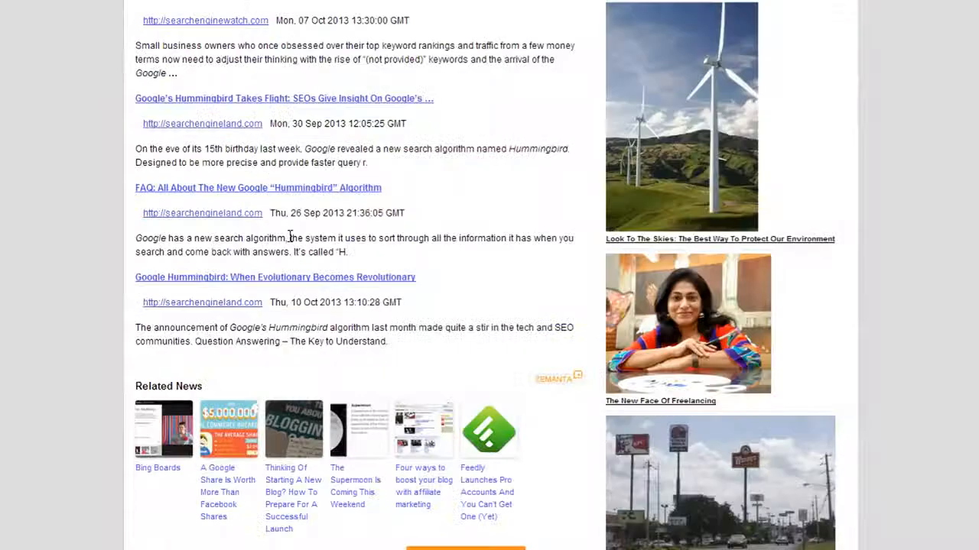
{"action": "scroll", "coordinate": [290, 238], "scroll_direction": "up", "scroll_amount": 15}
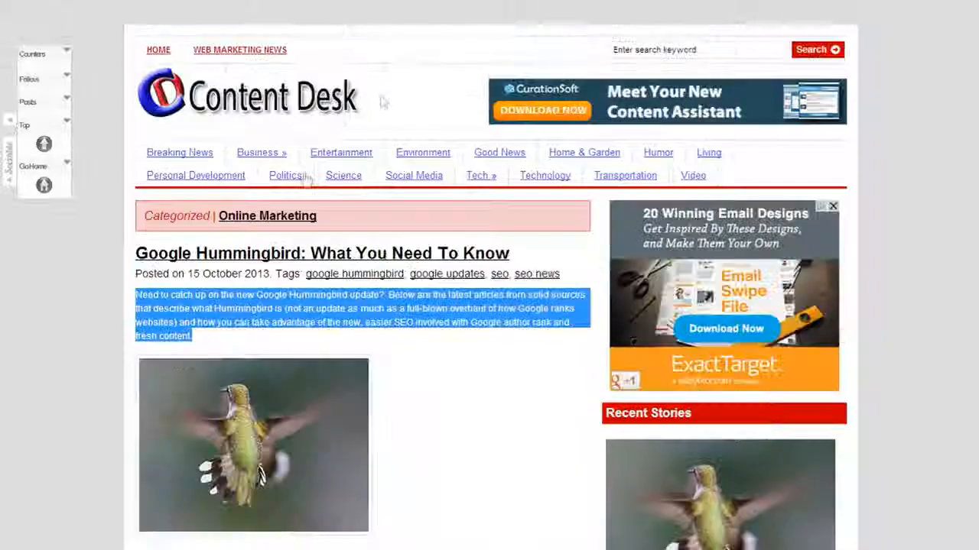
{"action": "scroll", "coordinate": [226, 342], "scroll_direction": "down", "scroll_amount": 15}
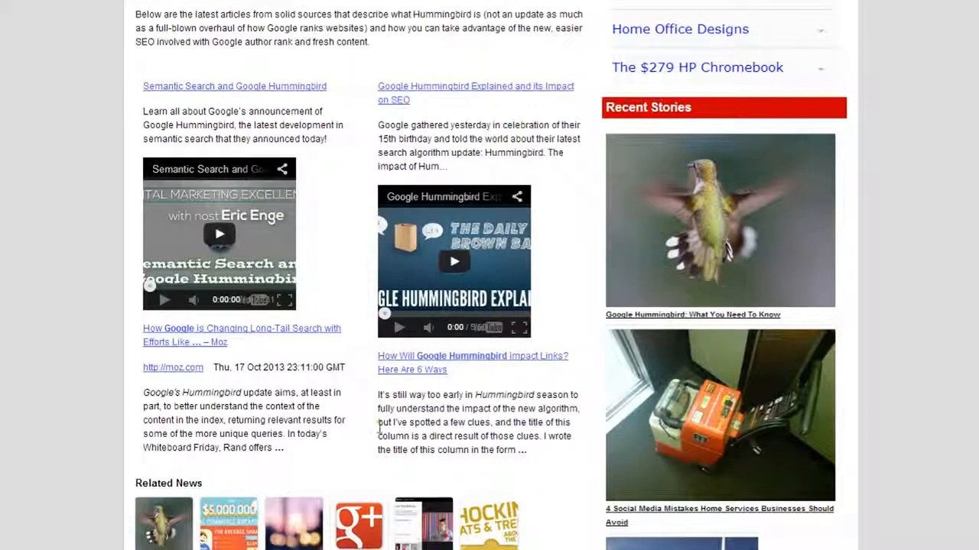
{"action": "scroll", "coordinate": [260, 439], "scroll_direction": "up", "scroll_amount": 1}
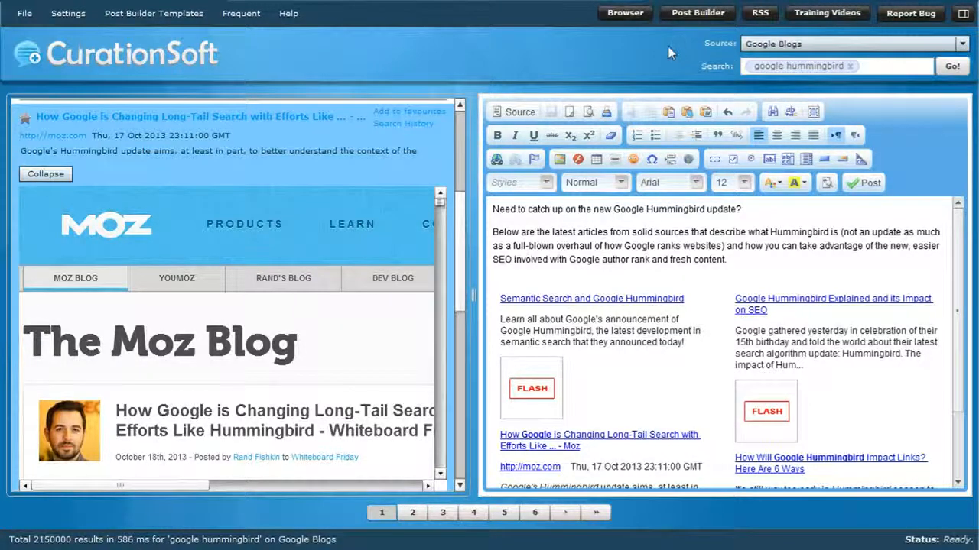
Return to CurationSoft and search the Amazon source for "google hummingbird".
{"action": "scroll", "coordinate": [246, 120], "scroll_direction": "up", "scroll_amount": 4}
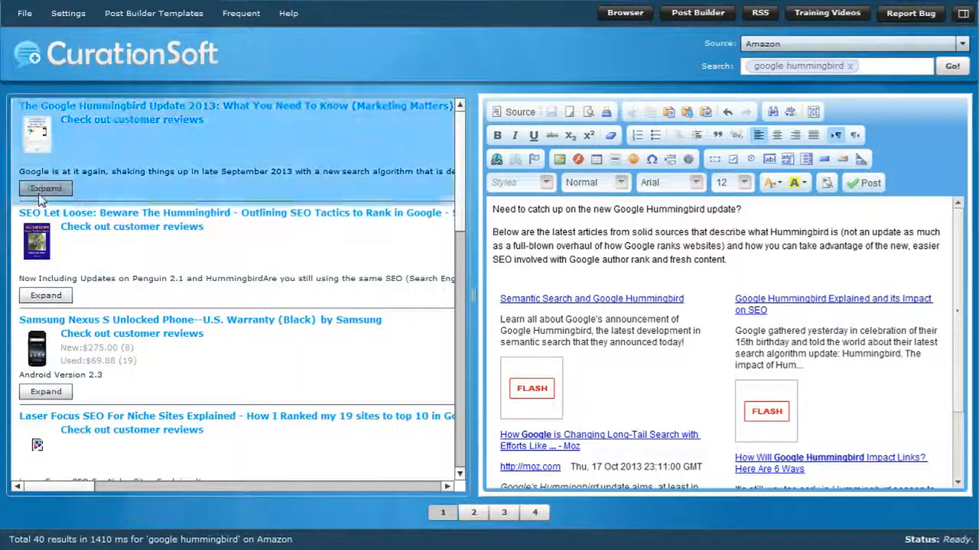
Preview the Amazon page for "The Google Hummingbird Update 2013: What You Need To Know" and add that result to the post.
{"action": "left_click", "coordinate": [46, 188]}
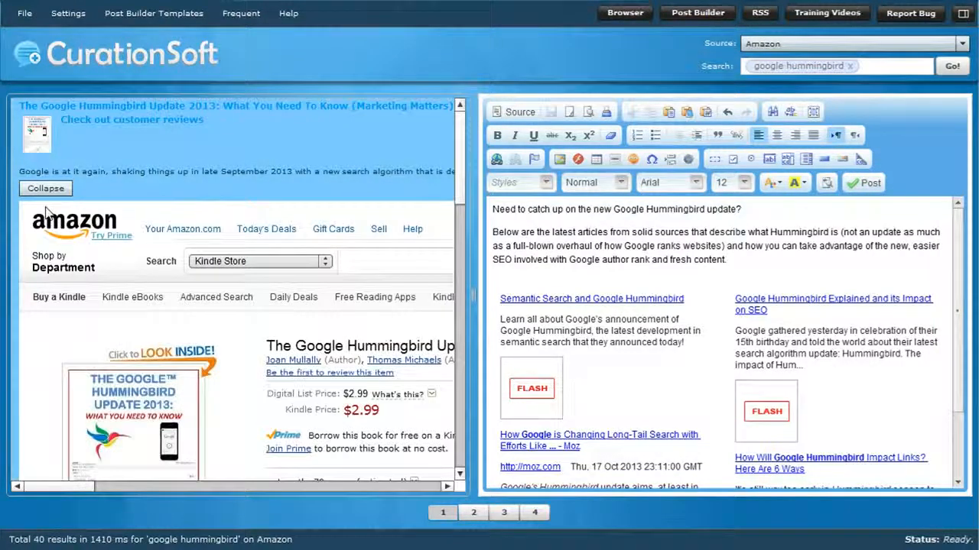
{"action": "scroll", "coordinate": [469, 233], "scroll_direction": "down", "scroll_amount": 3}
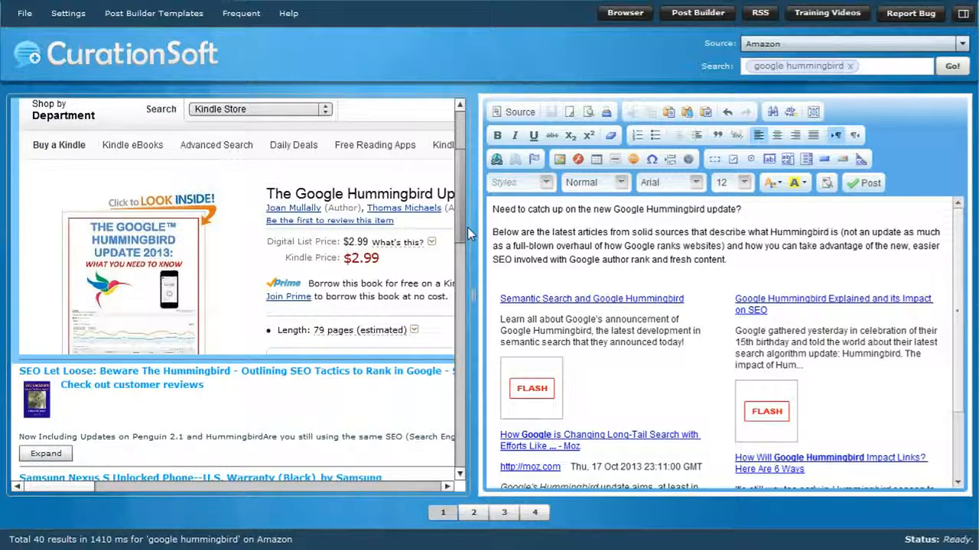
{"action": "left_click_drag", "start_coordinate": [461, 209], "coordinate": [461, 177]}
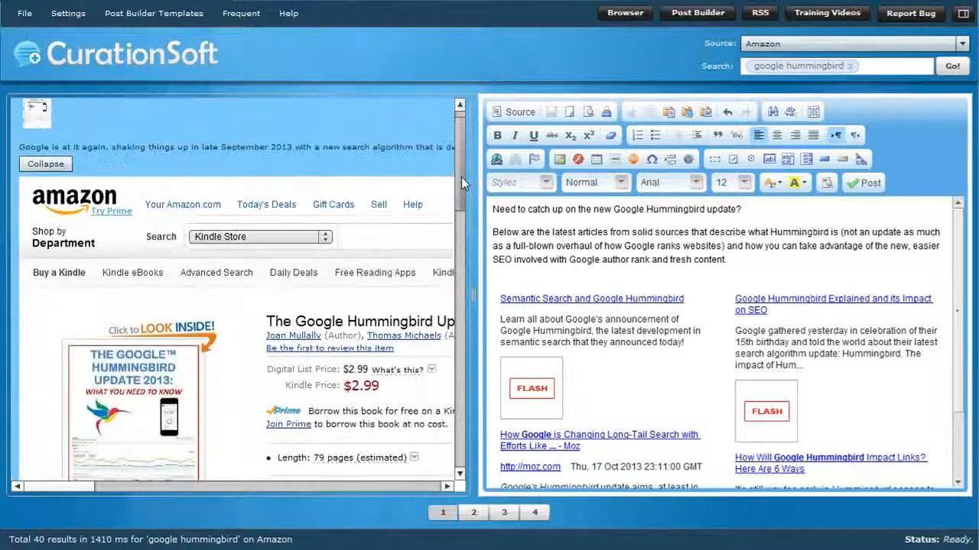
{"action": "left_click", "coordinate": [138, 14]}
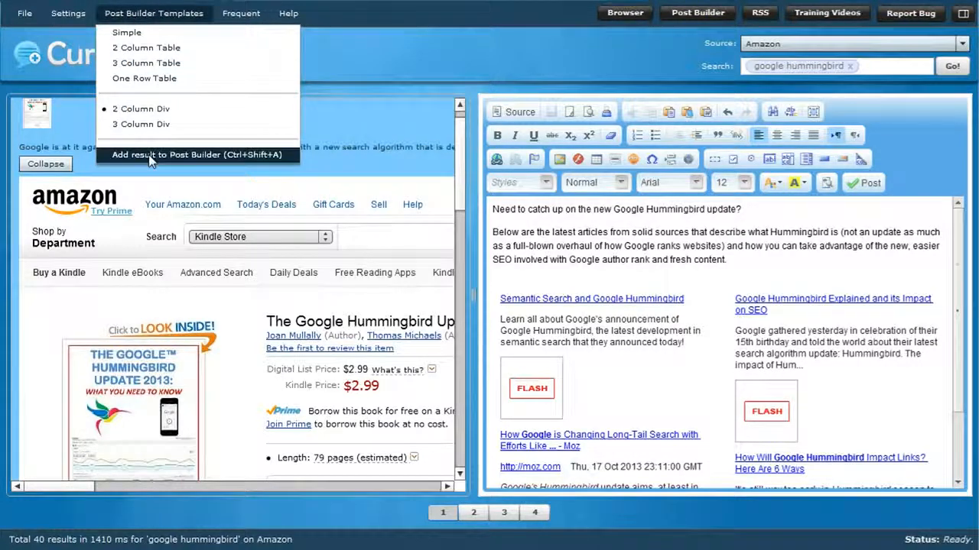
{"action": "left_click", "coordinate": [146, 154]}
Examine the inserted Amazon book entry in the post, including its cover image, details table and description.
{"action": "scroll", "coordinate": [948, 432], "scroll_direction": "down", "scroll_amount": 5}
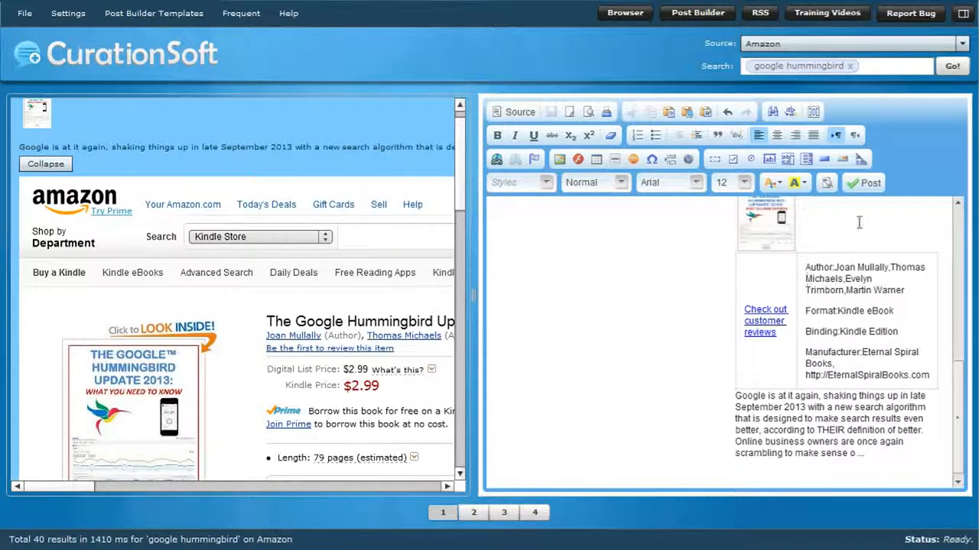
{"action": "left_click_drag", "start_coordinate": [954, 425], "coordinate": [954, 412]}
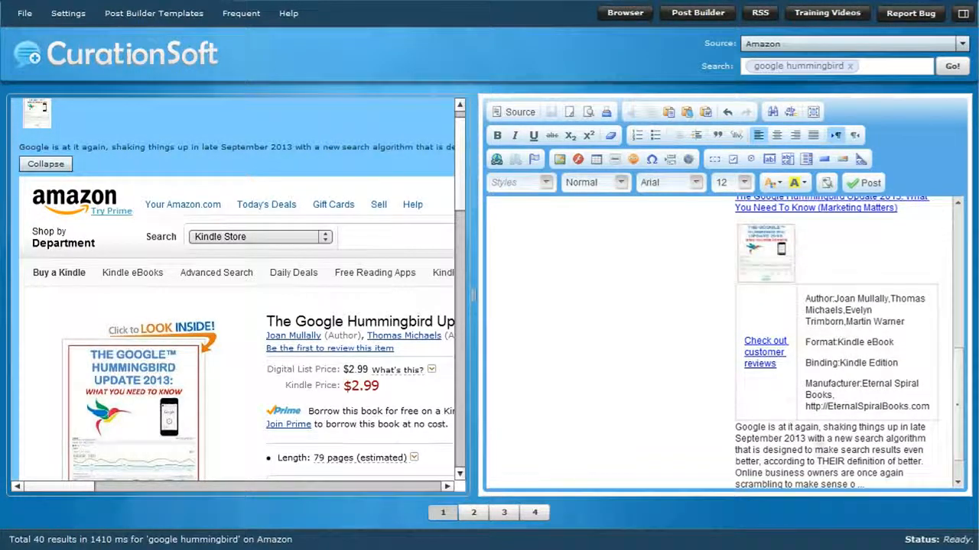
{"action": "triple_click", "coordinate": [840, 464]}
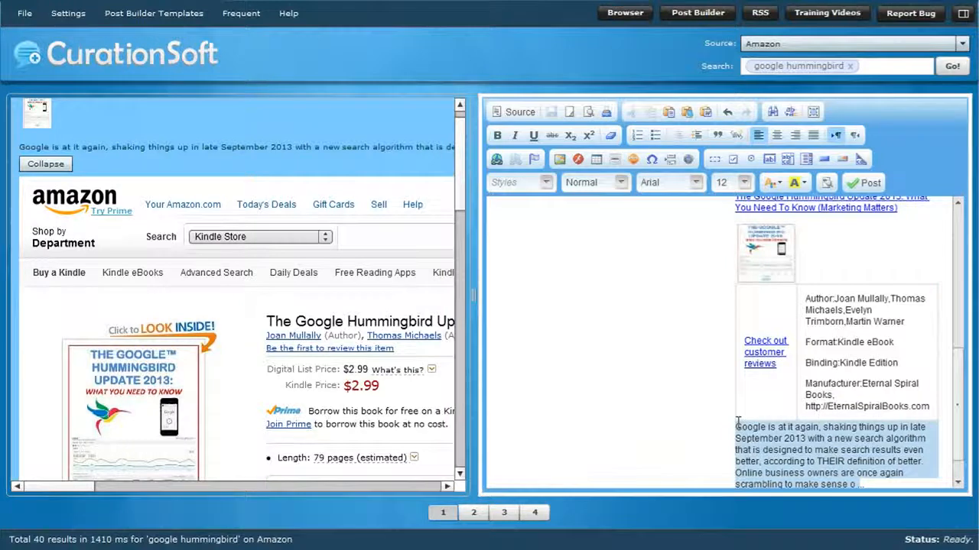
{"action": "left_click", "coordinate": [904, 321]}
{"action": "left_click_drag", "start_coordinate": [896, 318], "coordinate": [788, 301]}
{"action": "left_click", "coordinate": [761, 267]}
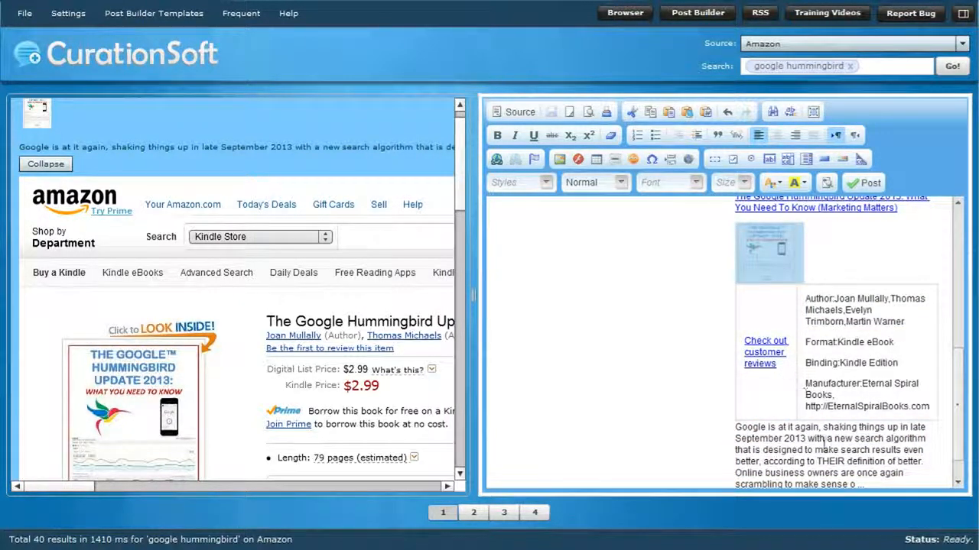
{"action": "left_click", "coordinate": [798, 461]}
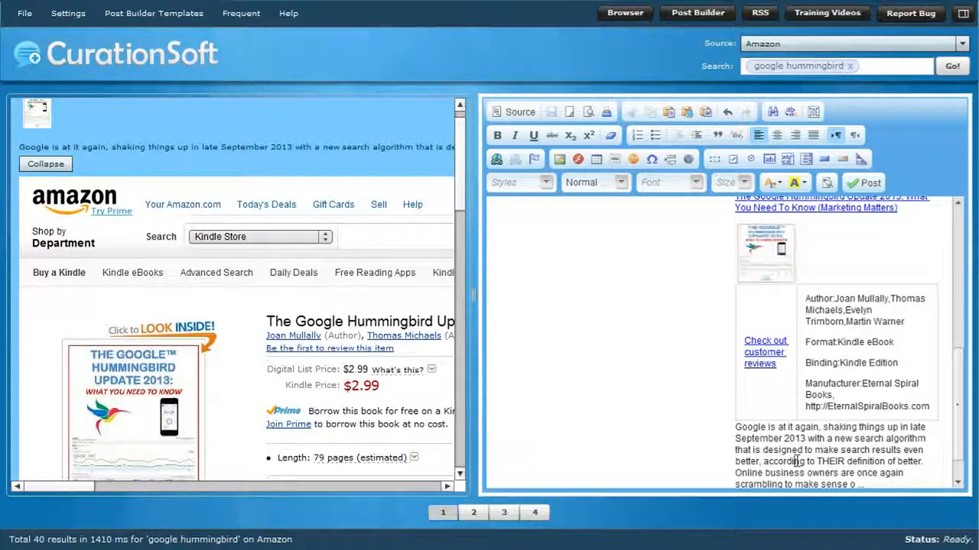
{"action": "left_click", "coordinate": [961, 337]}
{"action": "left_click_drag", "start_coordinate": [961, 336], "coordinate": [967, 434]}
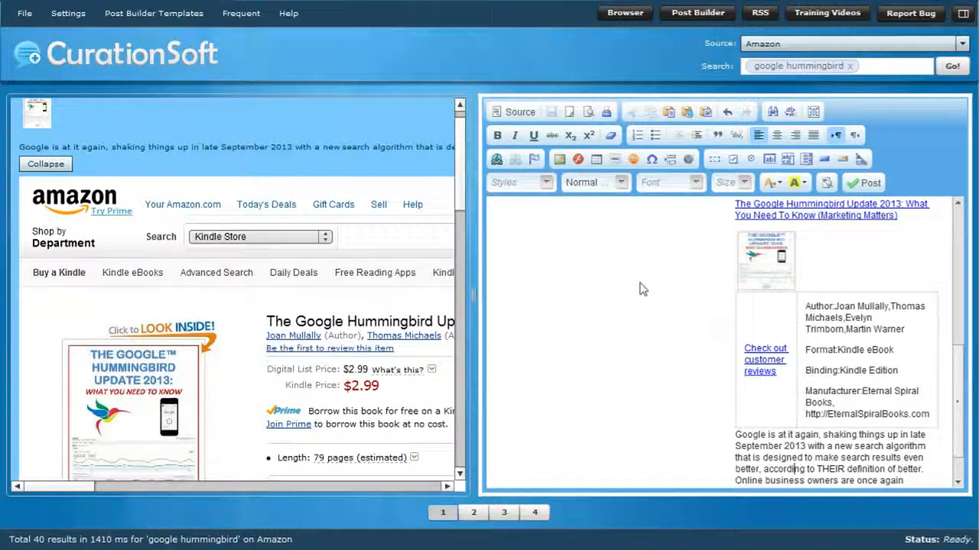
Search the Ebay source for "google hummingbird" and add the "Hummingbird Garden New Hard Case Cover for LG Google Nexus 4 E960" listing to the post.
{"action": "left_click", "coordinate": [922, 44]}
{"action": "scroll", "coordinate": [768, 111], "scroll_direction": "down", "scroll_amount": 1}
{"action": "scroll", "coordinate": [768, 111], "scroll_direction": "up", "scroll_amount": 2}
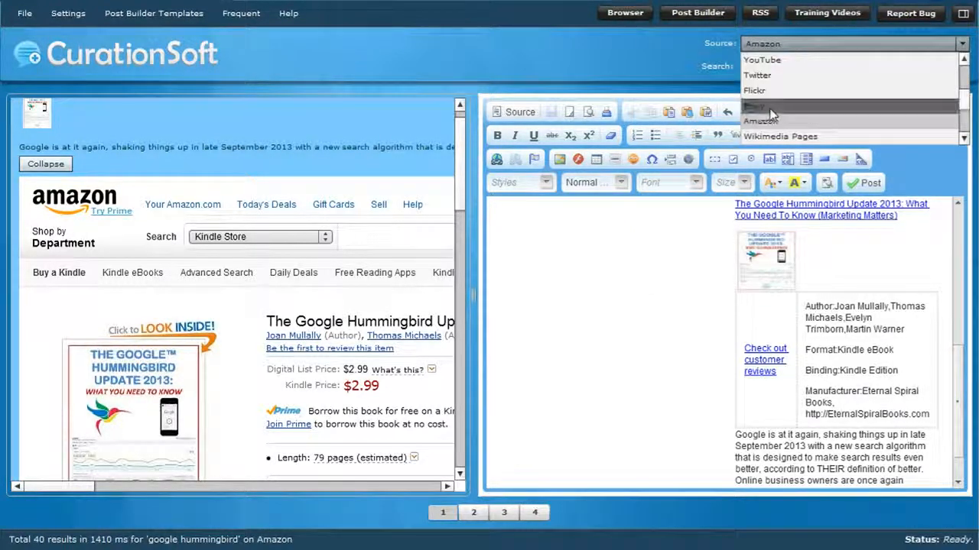
{"action": "left_click", "coordinate": [764, 100]}
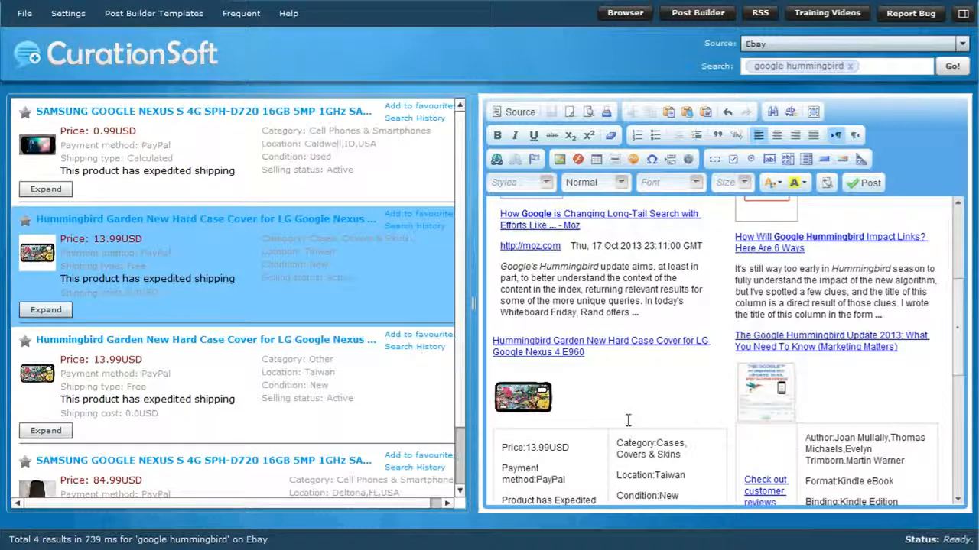
{"action": "scroll", "coordinate": [627, 420], "scroll_direction": "up", "scroll_amount": 5}
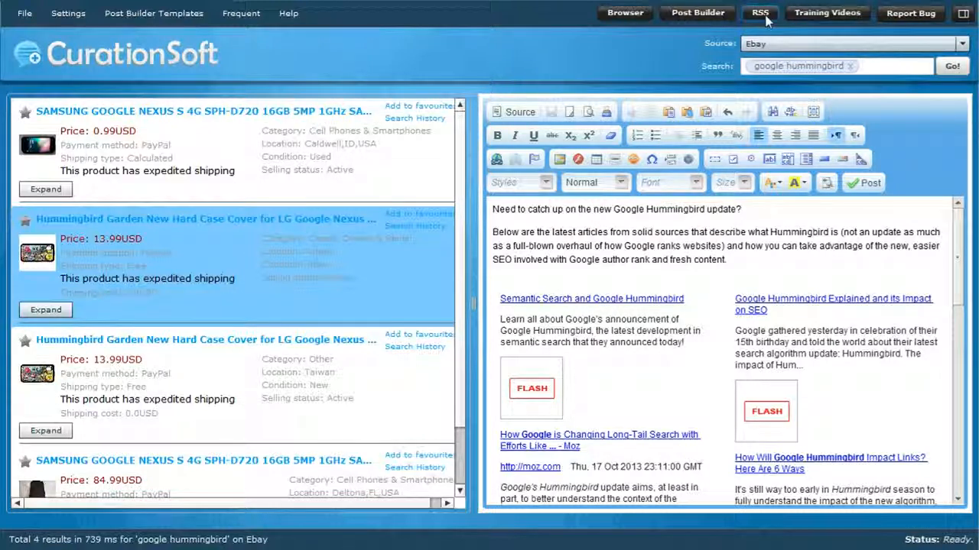
Review the available content sources, from Google Blogs and Google News through Instagram, Faroo Web and Random.
{"action": "left_click", "coordinate": [844, 50]}
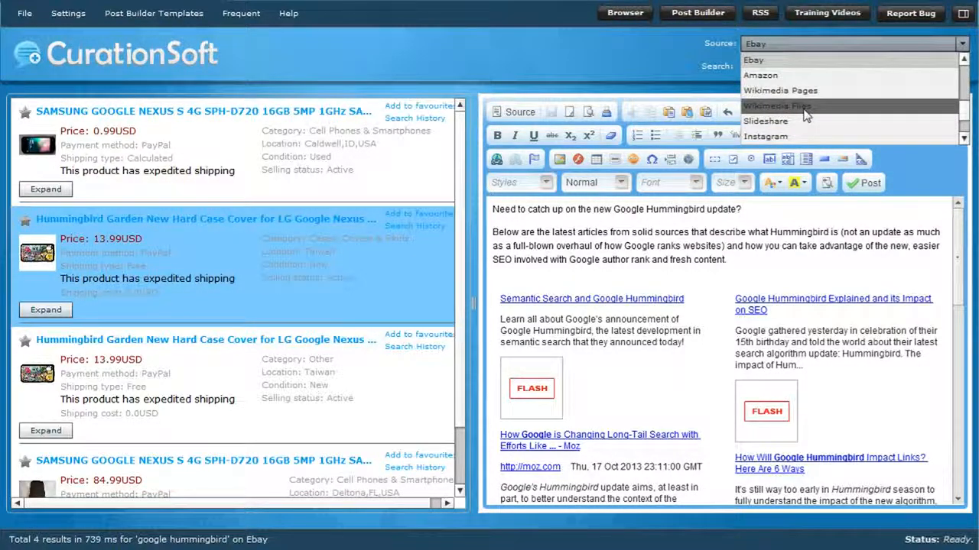
{"action": "scroll", "coordinate": [807, 115], "scroll_direction": "up", "scroll_amount": 2}
{"action": "scroll", "coordinate": [807, 115], "scroll_direction": "up", "scroll_amount": 1}
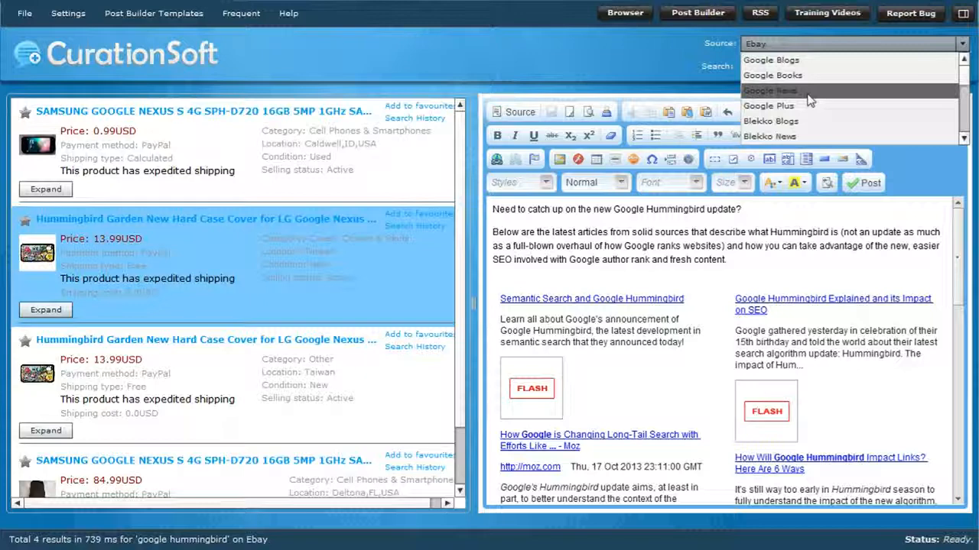
{"action": "scroll", "coordinate": [810, 107], "scroll_direction": "down", "scroll_amount": 1}
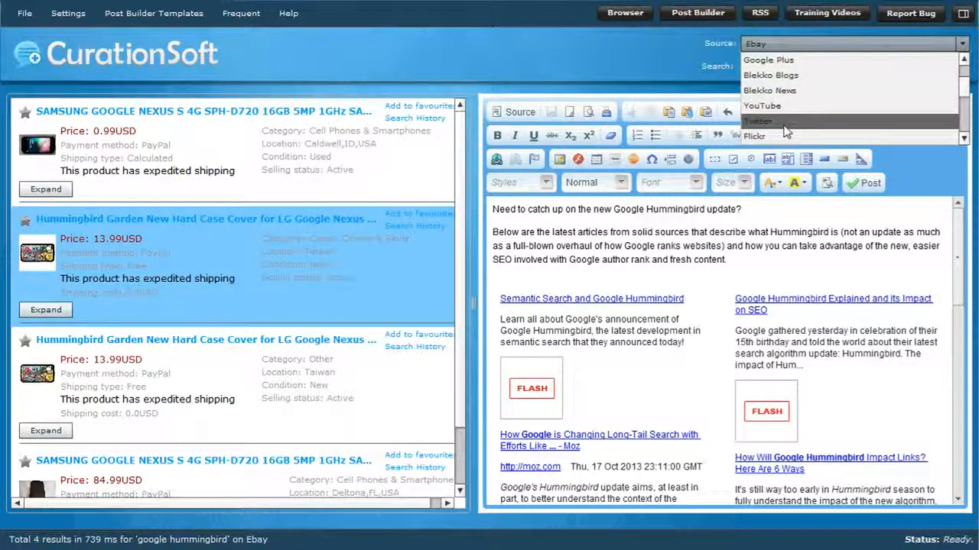
{"action": "scroll", "coordinate": [786, 133], "scroll_direction": "down", "scroll_amount": 4}
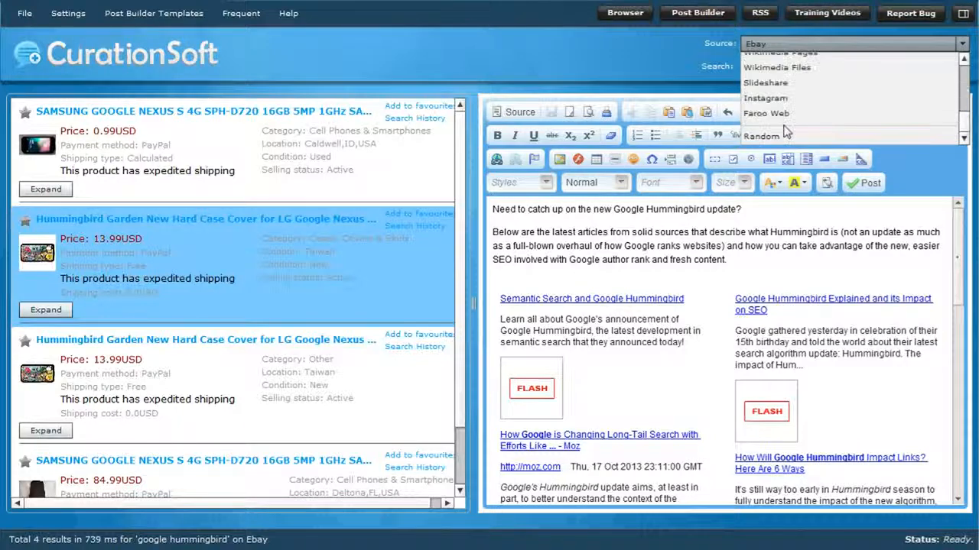
{"action": "scroll", "coordinate": [786, 133], "scroll_direction": "up", "scroll_amount": 6}
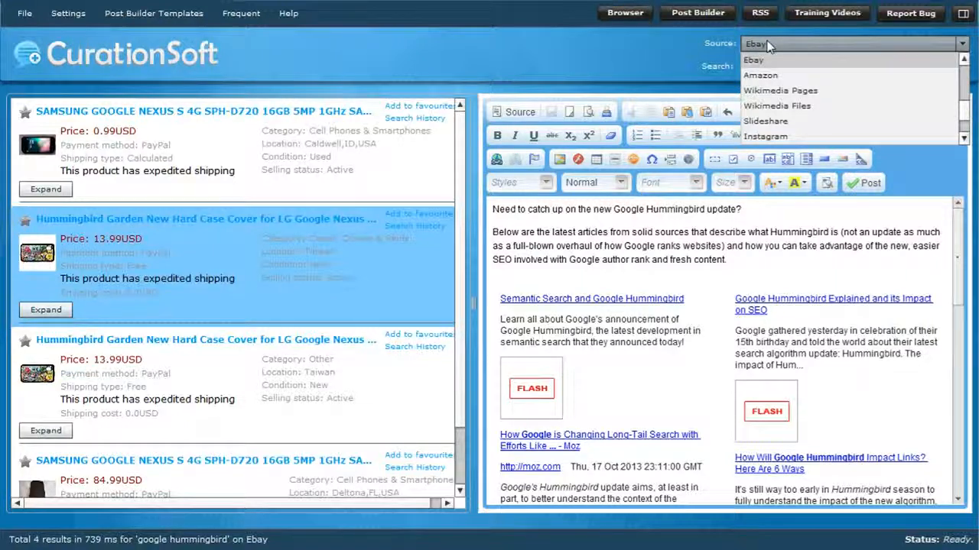
Open the built-in CS Browser and load curationsoft.com.
{"action": "left_click", "coordinate": [626, 18]}
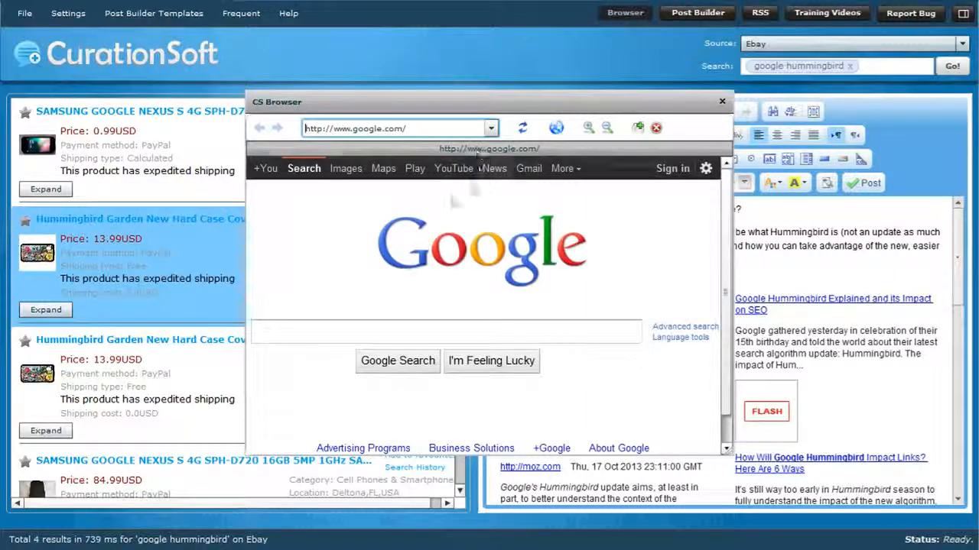
{"action": "left_click", "coordinate": [307, 129]}
{"action": "type", "text": "curationsoft.com"}
{"action": "key", "text": "Return"}
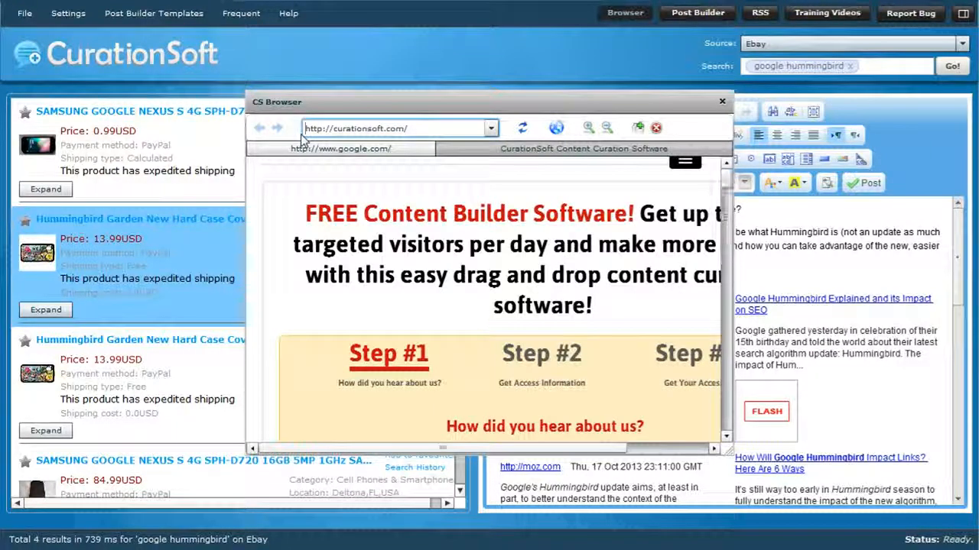
Copy the "FREE Content Builder Software!" headline from the CurationSoft page and paste it into the post.
{"action": "left_click_drag", "start_coordinate": [595, 317], "coordinate": [323, 216]}
{"action": "right_click", "coordinate": [343, 221]}
{"action": "left_click", "coordinate": [360, 234]}
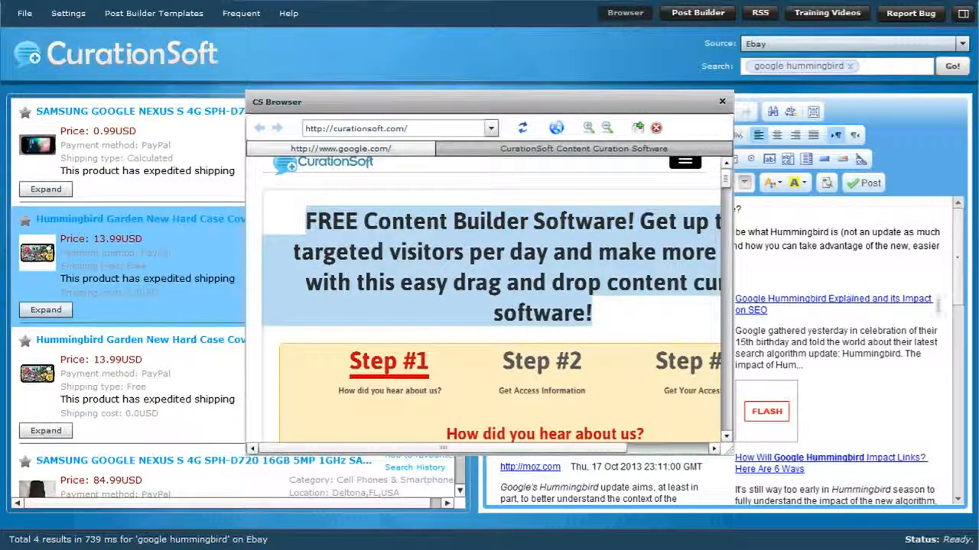
{"action": "key", "text": "ctrl+v"}
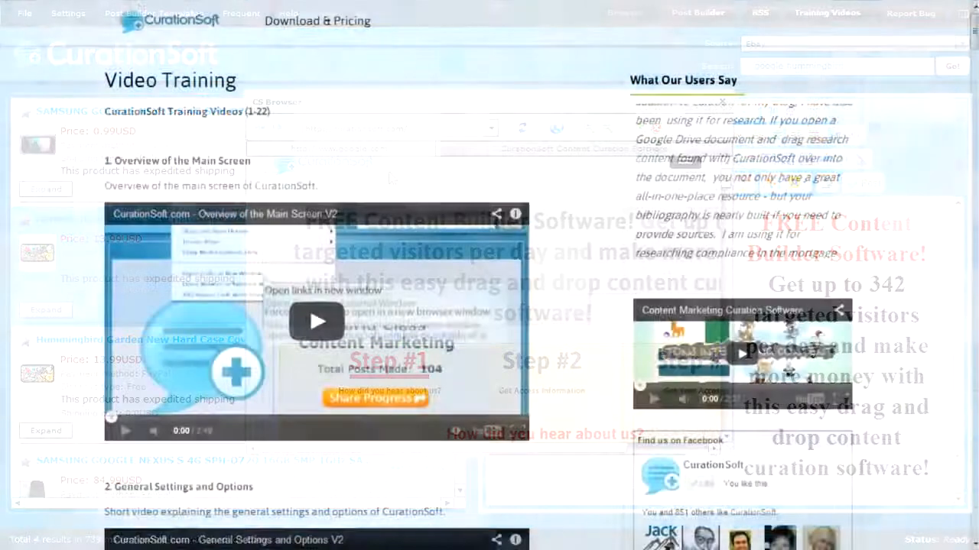